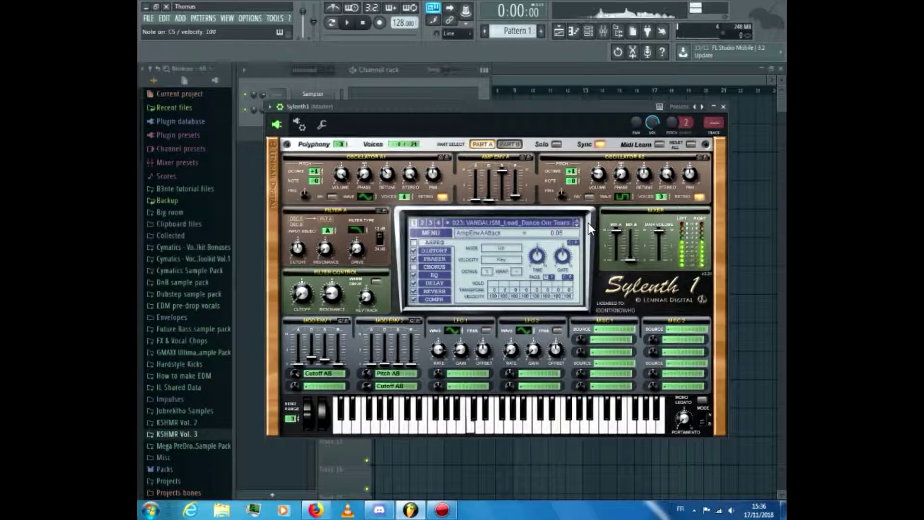
Step: Close the Sylenth1 plugin window, open that channel's piano roll and place a G5 note in bar 1
{"action": "left_click", "coordinate": [723, 107]}
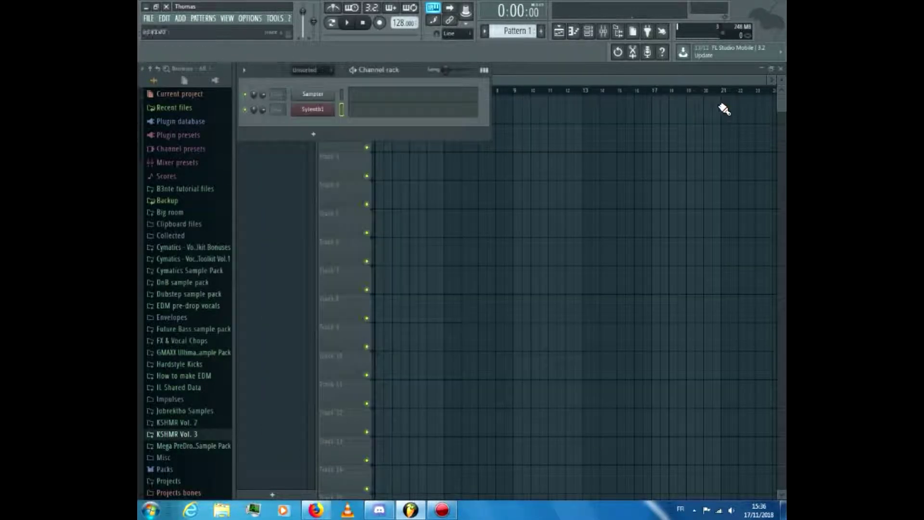
{"action": "left_click", "coordinate": [399, 115]}
{"action": "left_click", "coordinate": [379, 245]}
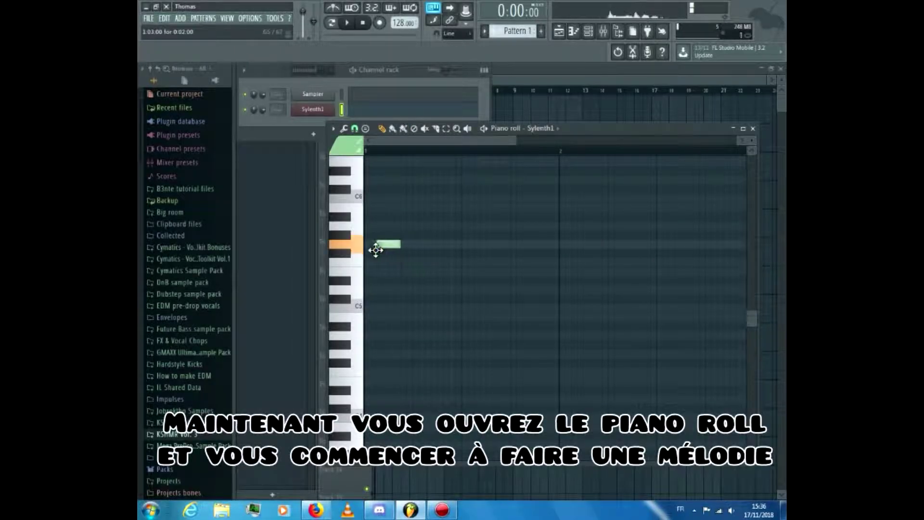
Step: Stamp an Aeolian scale from D5 at the start of the Sampler's piano roll and duplicate it across the lower octaves
{"action": "left_click", "coordinate": [366, 129]}
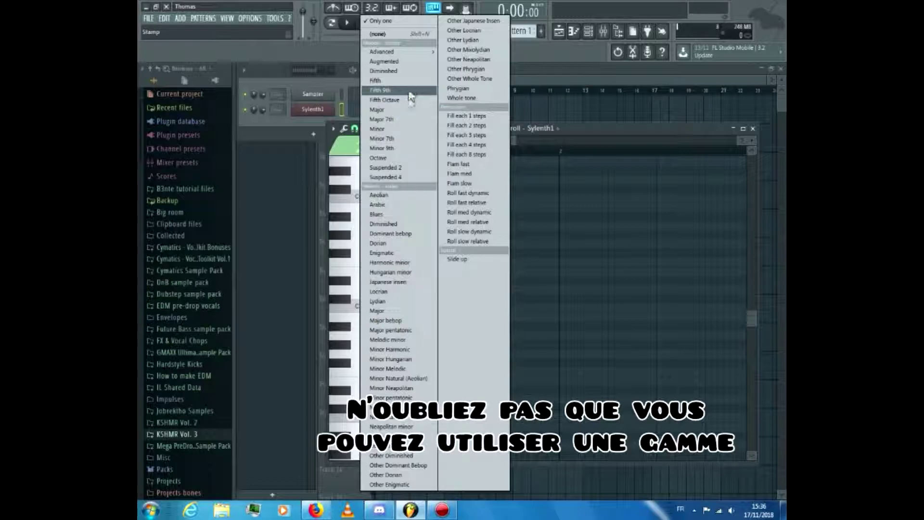
{"action": "left_click", "coordinate": [395, 195]}
{"action": "left_click", "coordinate": [375, 290]}
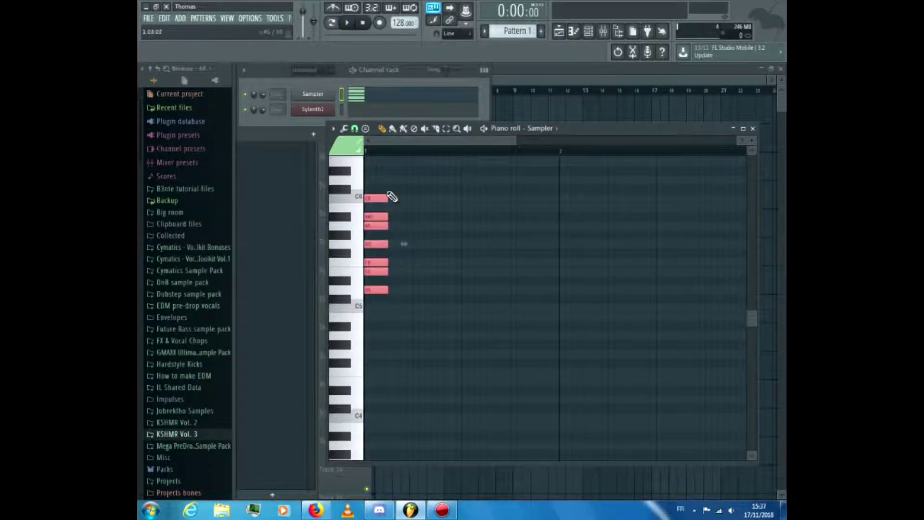
{"action": "left_click_drag", "start_coordinate": [388, 190], "coordinate": [310, 404]}
{"action": "left_click_drag", "start_coordinate": [375, 399], "coordinate": [284, 297]}
Step: Return to the Sylenth1 piano roll and place the first lead note at the start of bar 1
{"action": "left_click", "coordinate": [384, 110]}
{"action": "scroll", "coordinate": [423, 285], "scroll_direction": "up", "scroll_amount": 5}
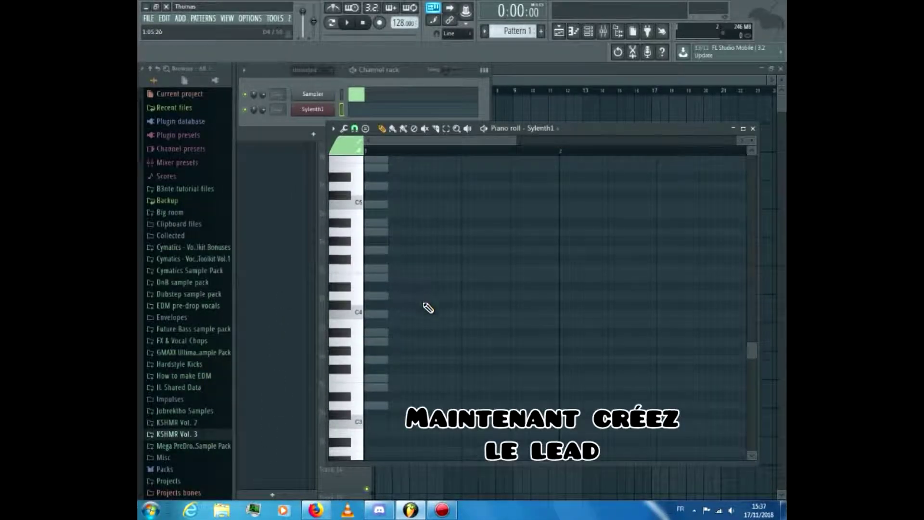
{"action": "left_click", "coordinate": [380, 241]}
{"action": "left_click_drag", "start_coordinate": [381, 245], "coordinate": [346, 245]}
{"action": "scroll", "coordinate": [388, 271], "scroll_direction": "up", "scroll_amount": 3}
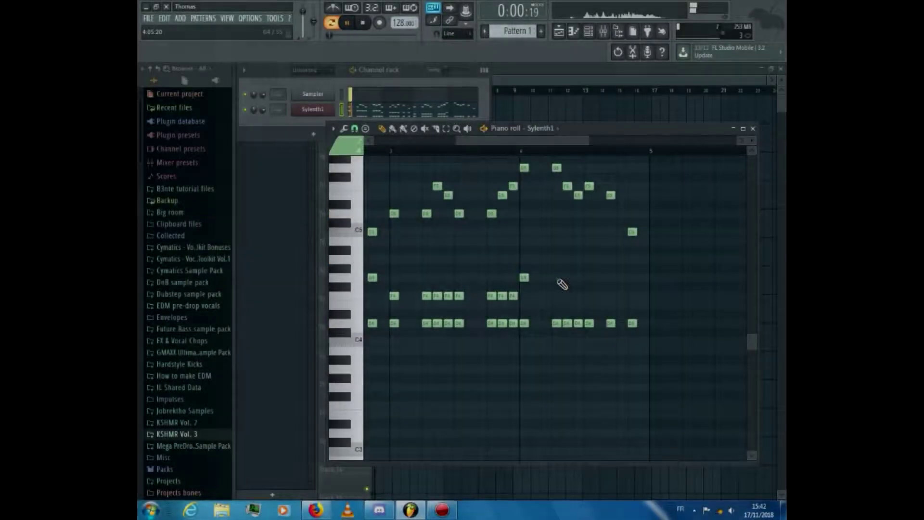
Step: Add four short G4 harmony notes in bar 4, directly under the melody notes
{"action": "left_click", "coordinate": [556, 277]}
{"action": "left_click", "coordinate": [567, 277]}
{"action": "left_click", "coordinate": [578, 277]}
{"action": "left_click", "coordinate": [589, 277]}
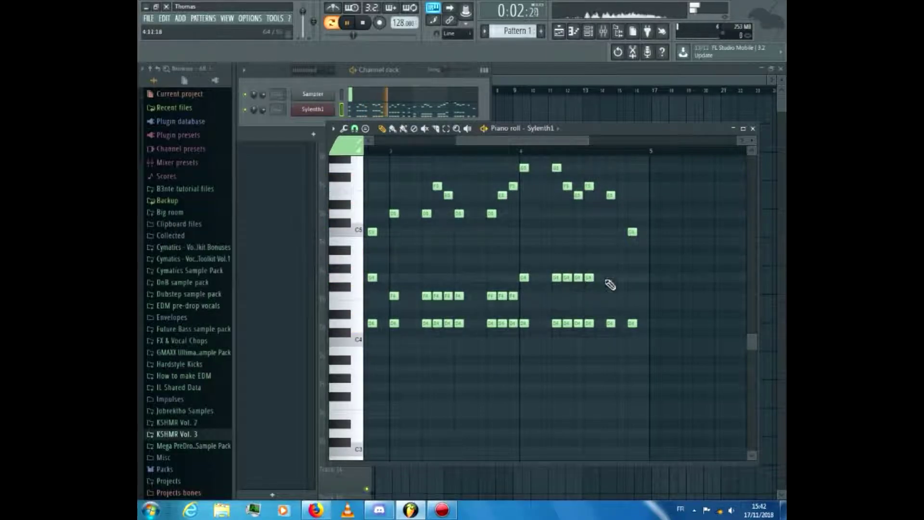
{"action": "scroll", "coordinate": [644, 295], "scroll_direction": "down", "scroll_amount": 3}
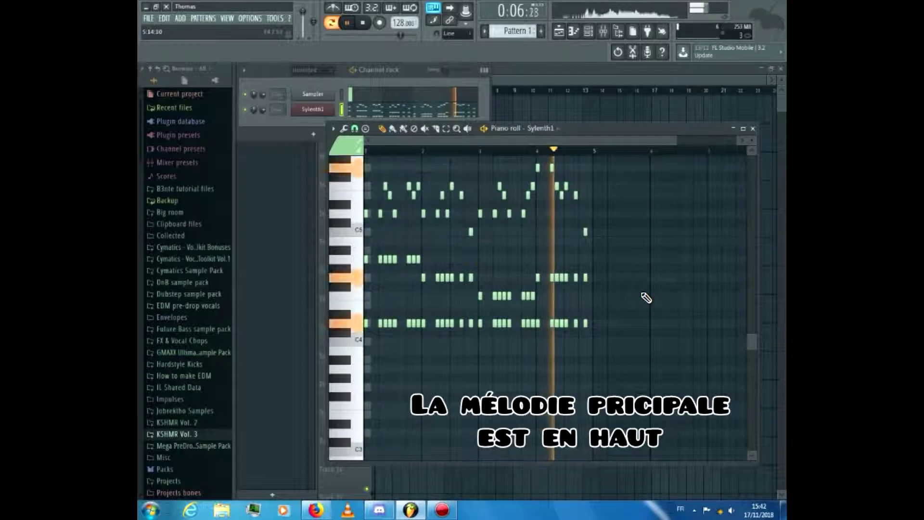
Step: Play the pattern and review the main melody and the harmony lines in the Sylenth1 piano roll
{"action": "key", "text": "space"}
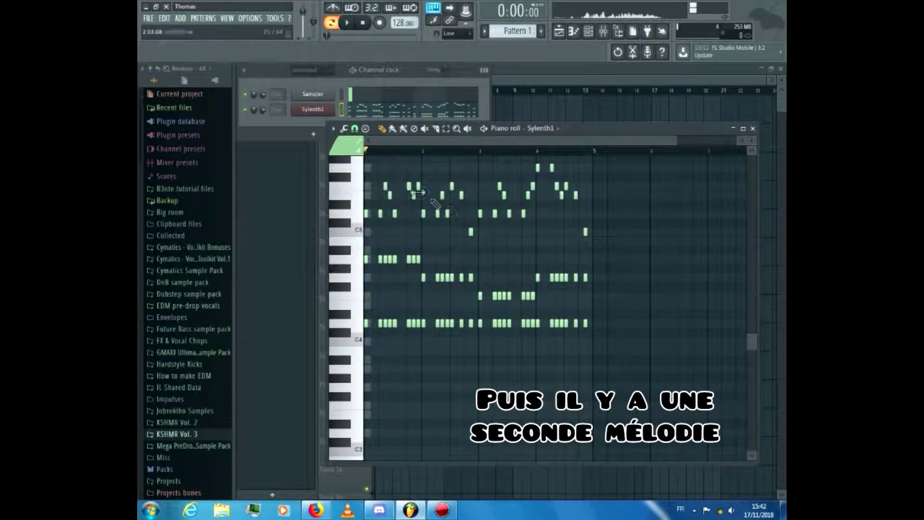
{"action": "key", "text": "space"}
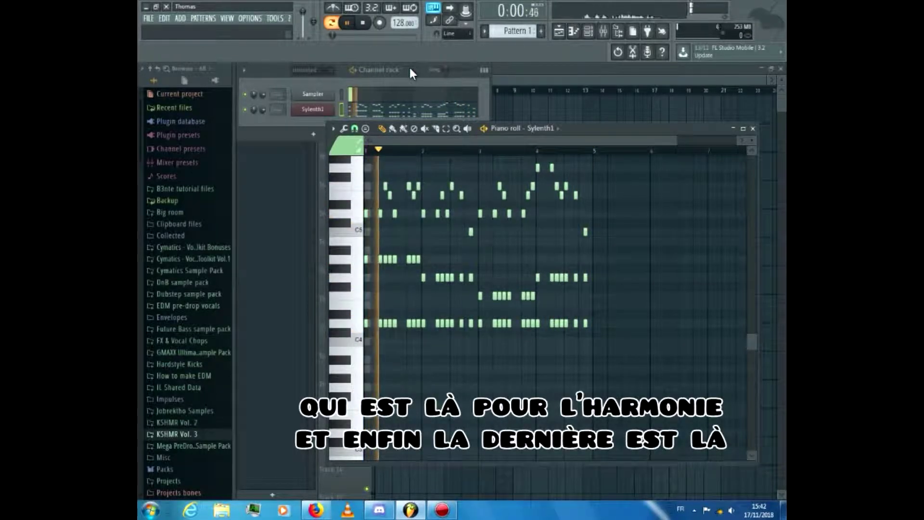
{"action": "left_click", "coordinate": [409, 67]}
{"action": "scroll", "coordinate": [458, 259], "scroll_direction": "up", "scroll_amount": 3}
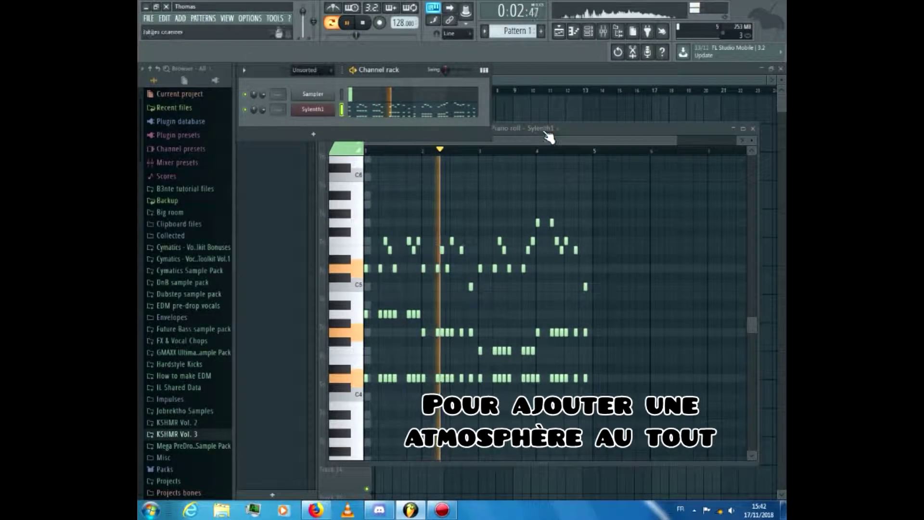
{"action": "left_click", "coordinate": [577, 138]}
{"action": "scroll", "coordinate": [561, 185], "scroll_direction": "down", "scroll_amount": 3}
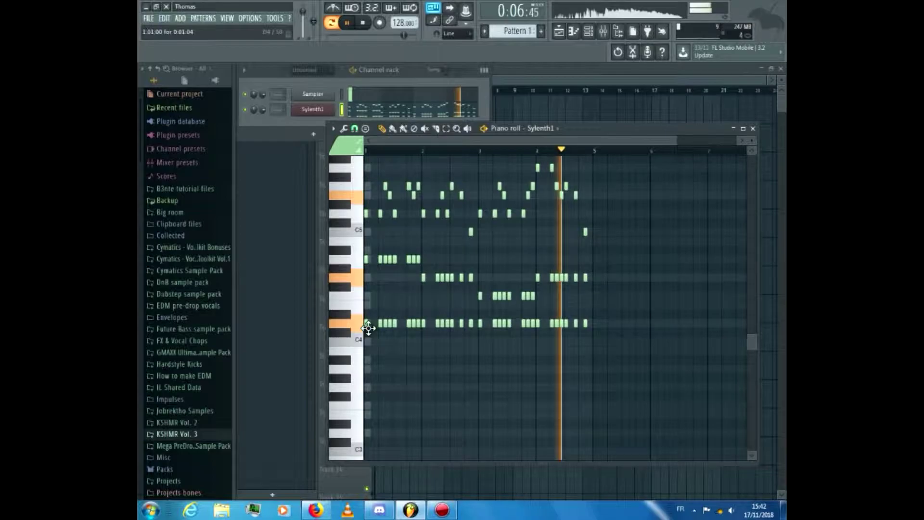
{"action": "key", "text": "space"}
Step: Clone the Sylenth1 channel, load the preset 026: VANDALISM_Lead_Dance With Me in the copy and audition it
{"action": "left_click", "coordinate": [400, 71]}
{"action": "right_click", "coordinate": [314, 107]}
{"action": "left_click", "coordinate": [349, 187]}
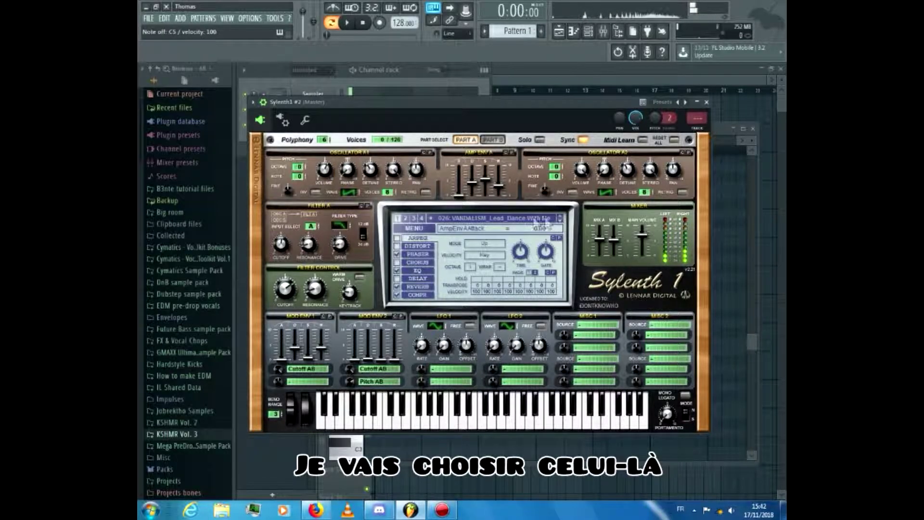
{"action": "key", "text": "q"}
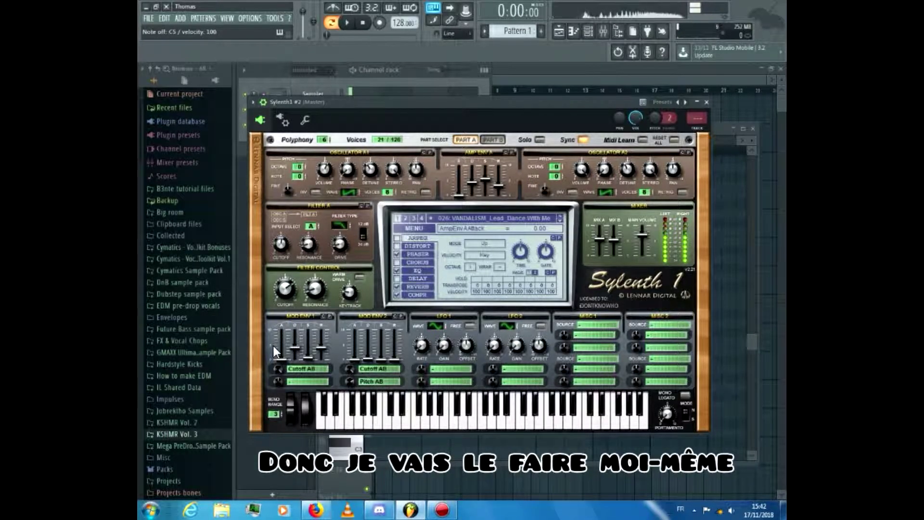
Step: Shorten the Sylenth1 #2 sound by setting its Mod Env 1 release to 0.00
{"action": "left_click_drag", "start_coordinate": [284, 290], "coordinate": [275, 321]}
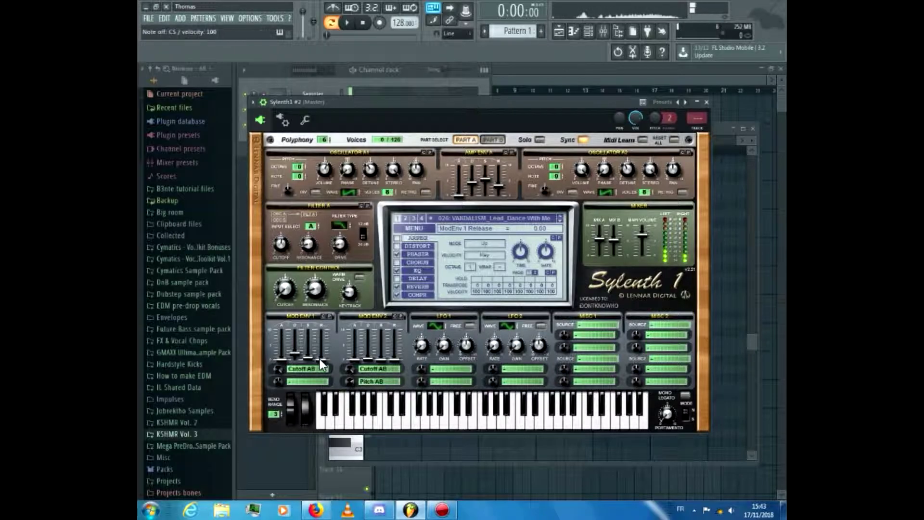
{"action": "left_click", "coordinate": [299, 80]}
{"action": "left_click_drag", "start_coordinate": [285, 290], "coordinate": [295, 238]}
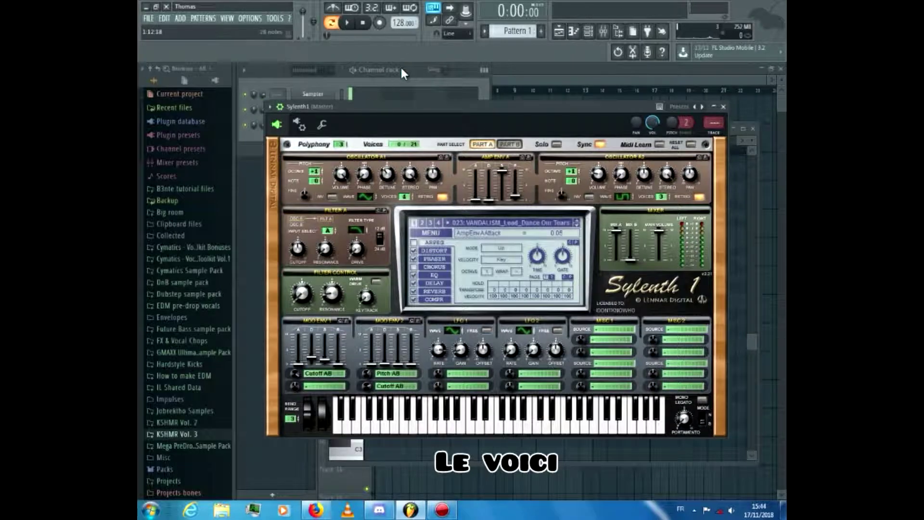
Step: Copy the Sylenth1 melody into the Sylenth1 #2 channel and play the new layer soloed
{"action": "left_click", "coordinate": [401, 68]}
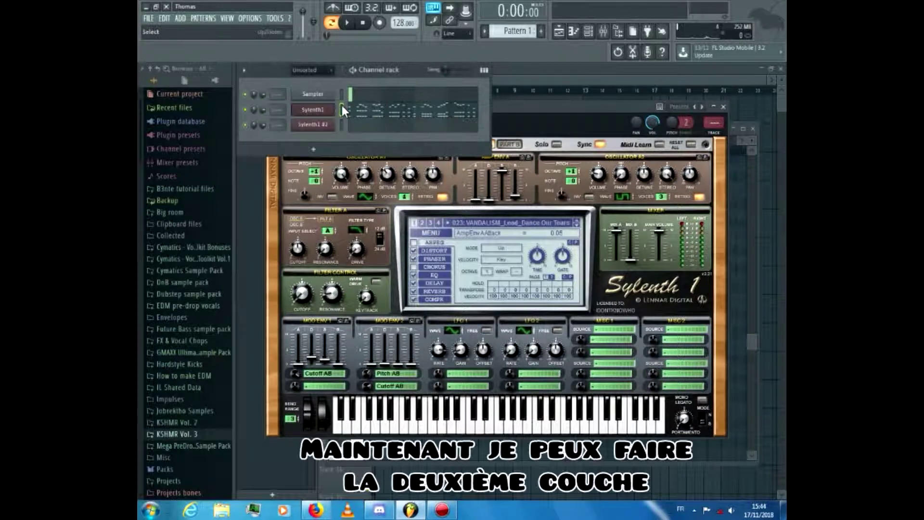
{"action": "left_click", "coordinate": [342, 125]}
{"action": "key", "text": "space"}
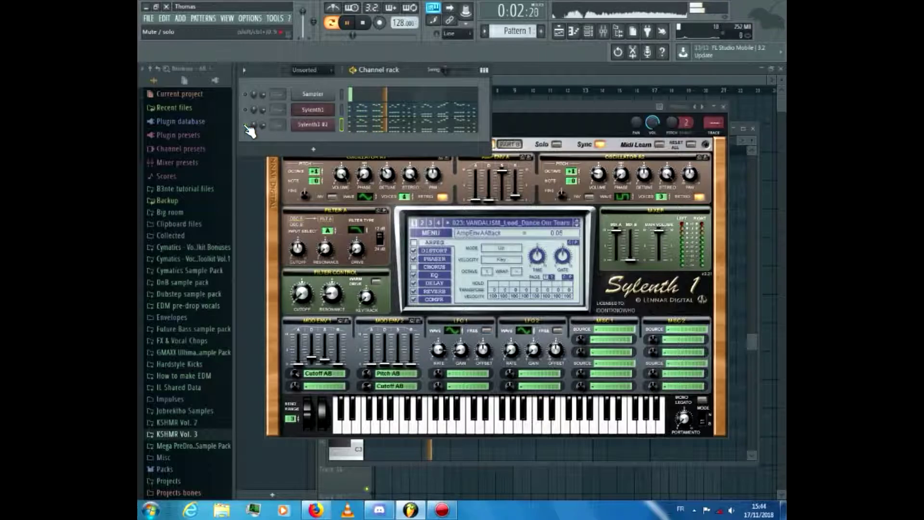
{"action": "left_click", "coordinate": [386, 128]}
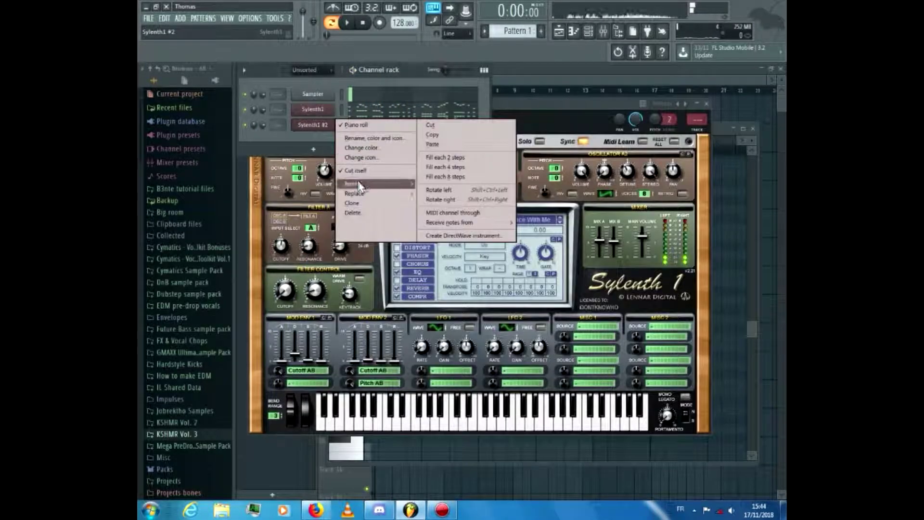
Step: Clone Sylenth1 #2, load the preset 029: VANDALISM_Lead_Body Language in the new copy and audition a few notes
{"action": "left_click", "coordinate": [357, 204]}
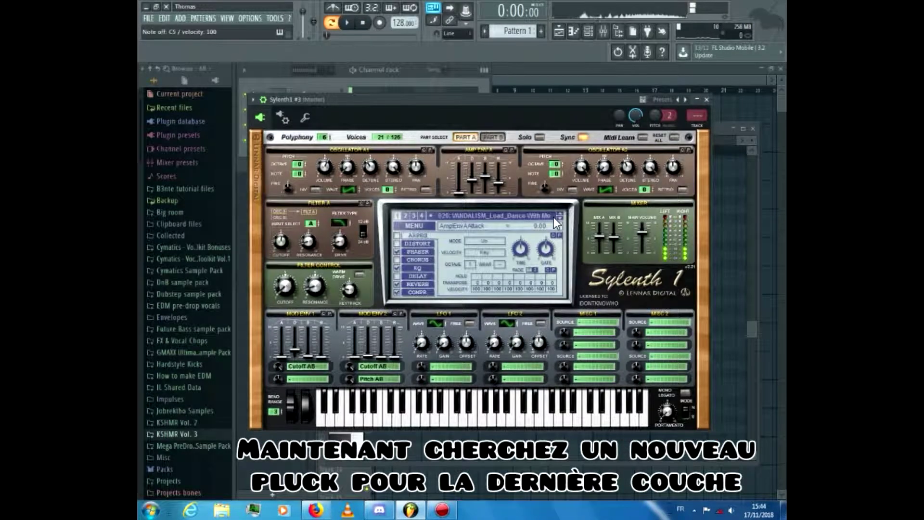
{"action": "left_click", "coordinate": [561, 218]}
{"action": "double_click", "coordinate": [561, 218]}
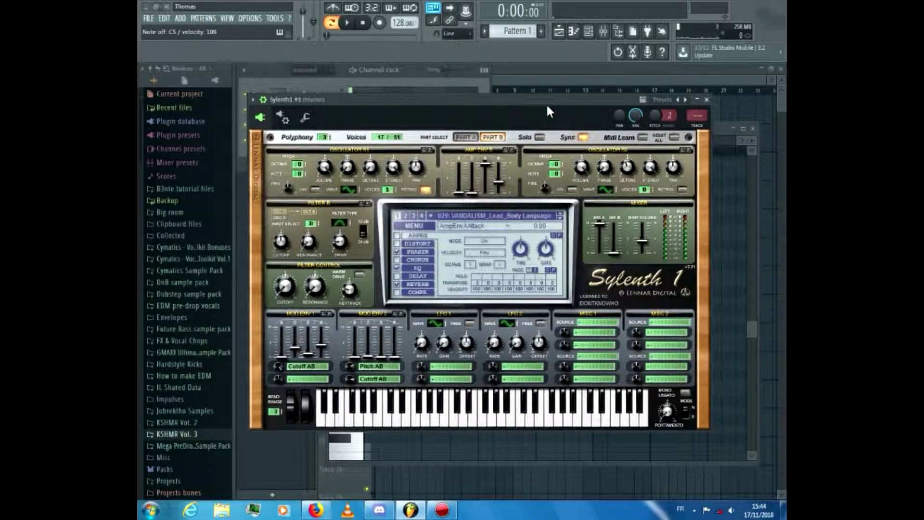
{"action": "key", "text": "w"}
{"action": "key", "text": "c"}
{"action": "key", "text": "b"}
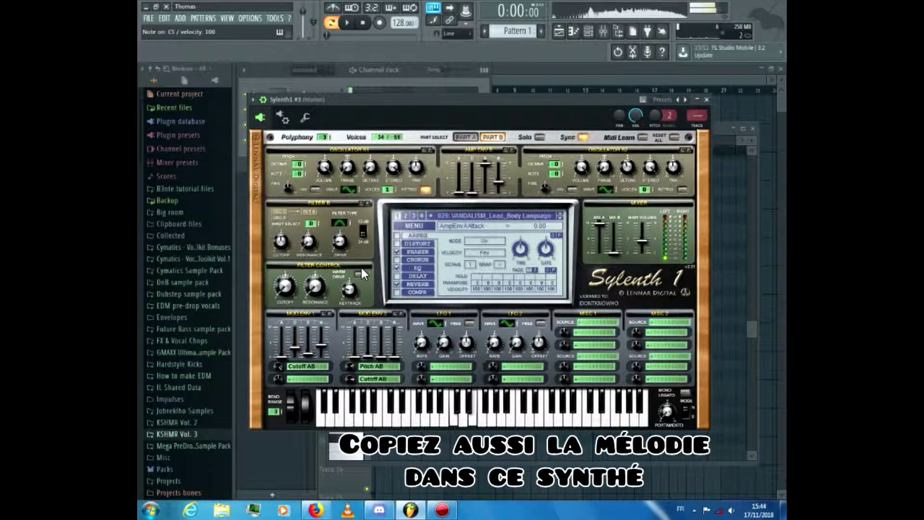
Step: Set the Mod Env 1 release of Sylenth1 #3 to 1.67 and copy the melody into its channel
{"action": "left_click_drag", "start_coordinate": [322, 355], "coordinate": [323, 362]}
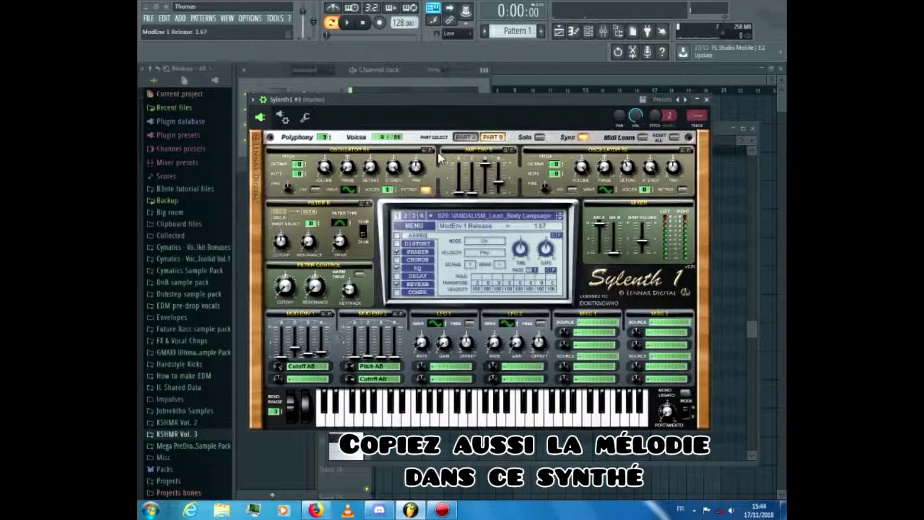
{"action": "left_click", "coordinate": [707, 100]}
{"action": "key", "text": "space"}
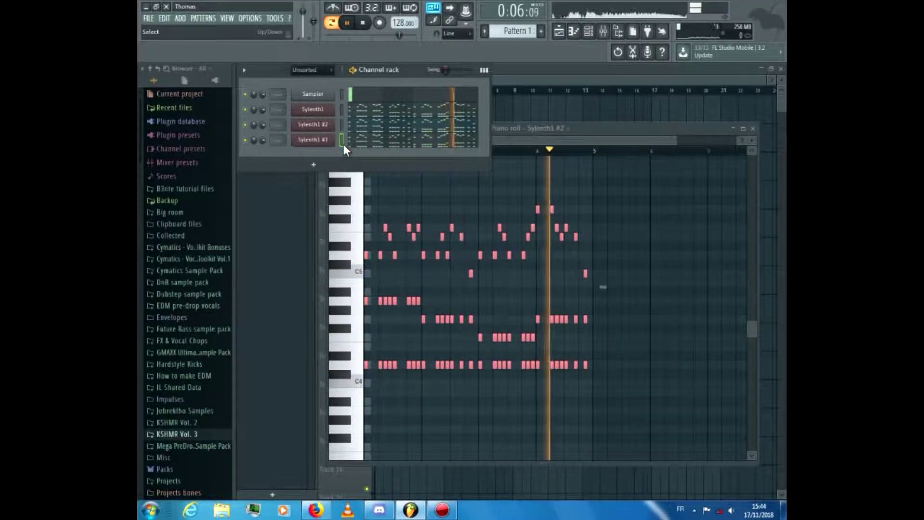
{"action": "key", "text": "space"}
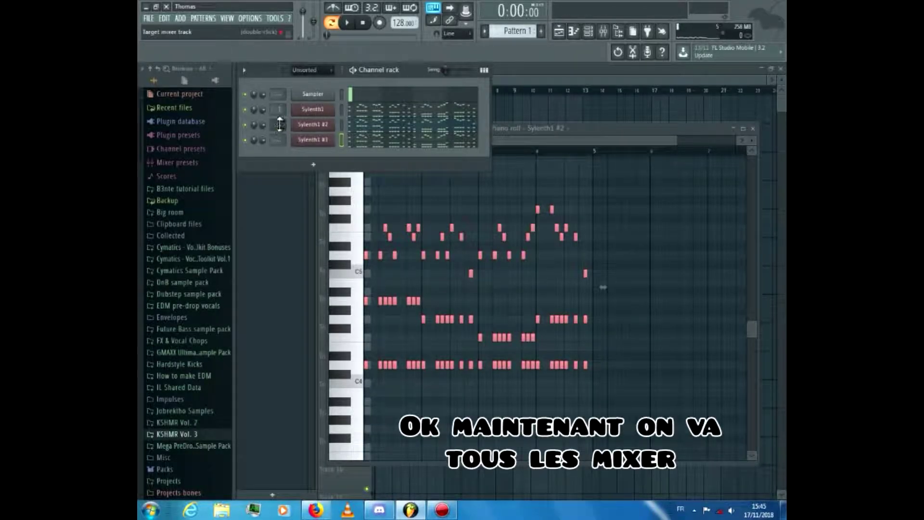
Step: Route Sylenth1, Sylenth1 #2 and Sylenth1 #3 to mixer tracks 1, 2 and 3, and open the mixer
{"action": "left_click_drag", "start_coordinate": [283, 129], "coordinate": [283, 133]}
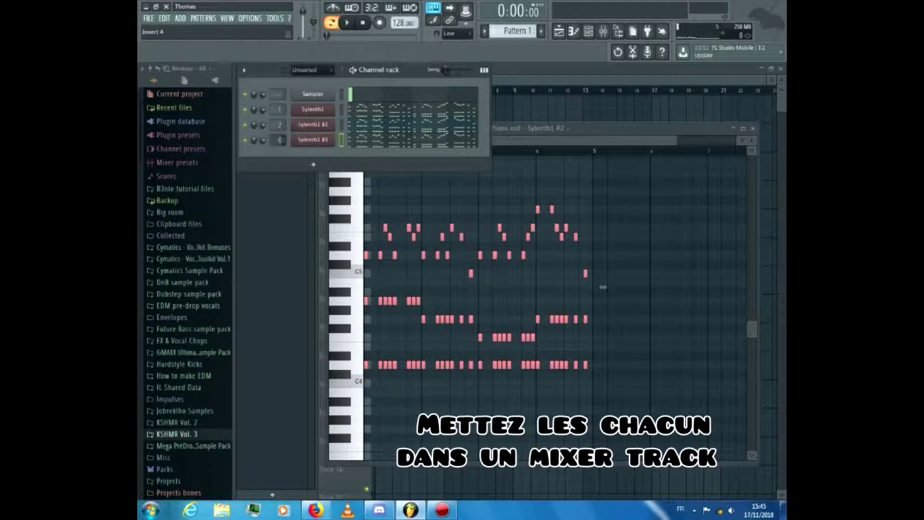
{"action": "left_click", "coordinate": [604, 31]}
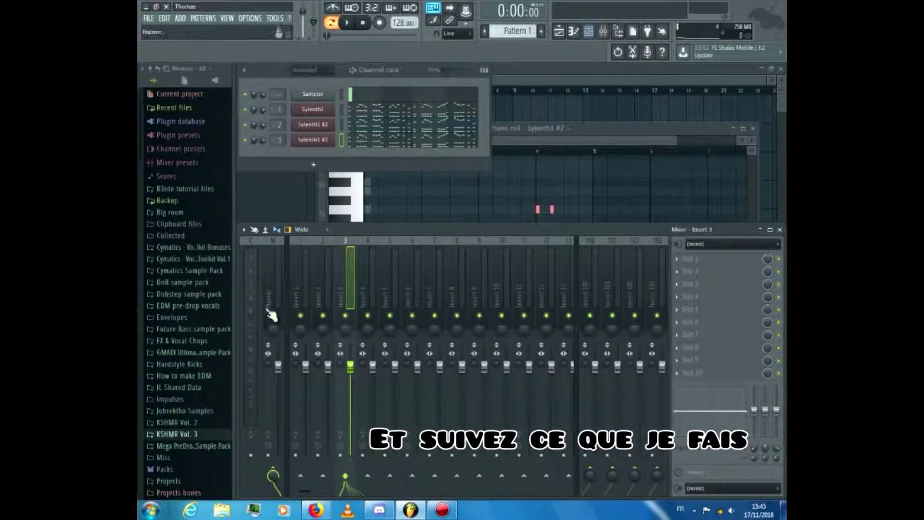
Step: Load Fruity parametric EQ 2 in the first effect slot of Insert 1 and start playback
{"action": "left_click", "coordinate": [302, 295]}
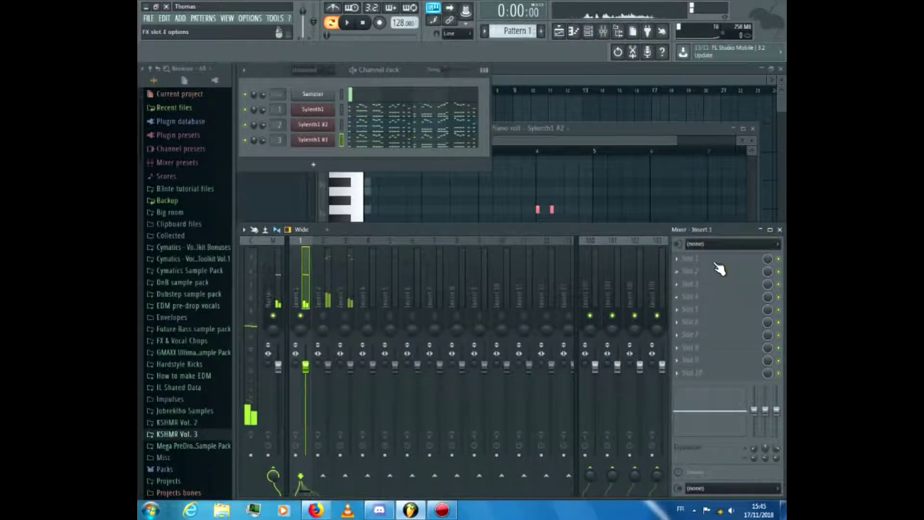
{"action": "left_click", "coordinate": [688, 258]}
{"action": "left_click", "coordinate": [522, 419]}
{"action": "key", "text": "space"}
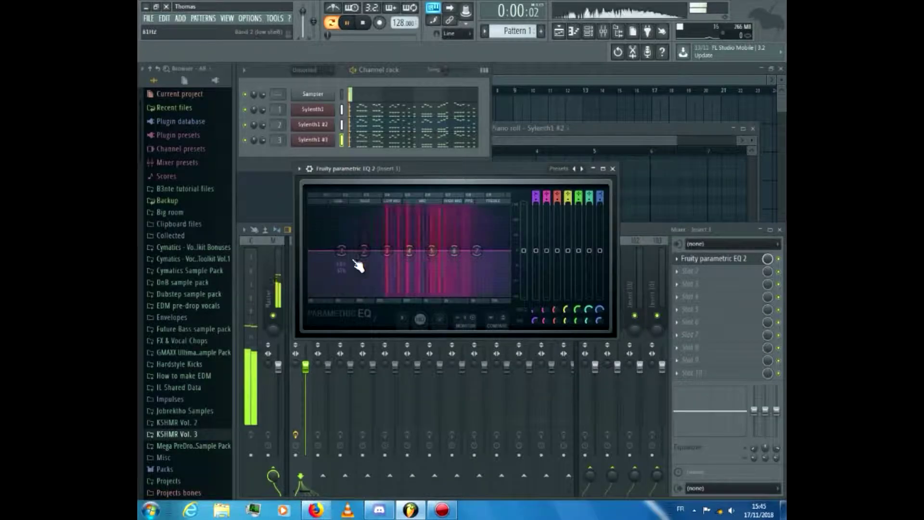
Step: Shape the Insert 1 EQ with a steep low cut on band 1 and slight boosts on bands 4 and 6
{"action": "right_click", "coordinate": [345, 292]}
{"action": "left_click_drag", "start_coordinate": [344, 286], "coordinate": [375, 292]}
{"action": "mouse_move", "coordinate": [367, 327]}
{"action": "left_click", "coordinate": [395, 327]}
{"action": "left_click_drag", "start_coordinate": [409, 250], "coordinate": [496, 236]}
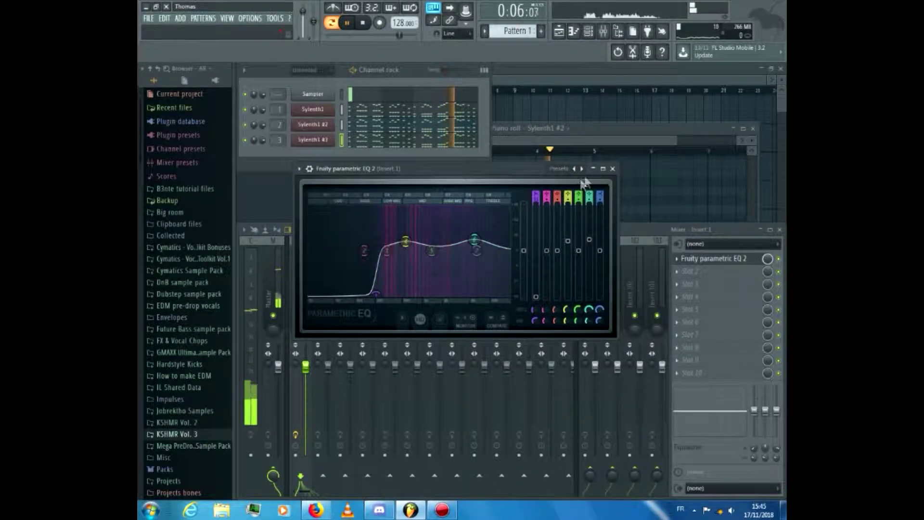
{"action": "left_click", "coordinate": [612, 169]}
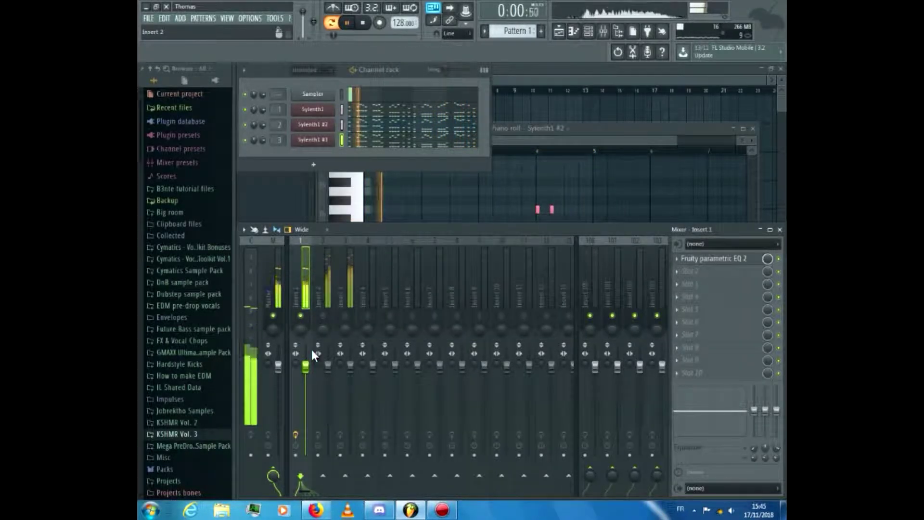
Step: Lower the Insert 2 volume fader and load Fruity parametric EQ 2 in its first effect slot
{"action": "left_click_drag", "start_coordinate": [328, 367], "coordinate": [327, 390]}
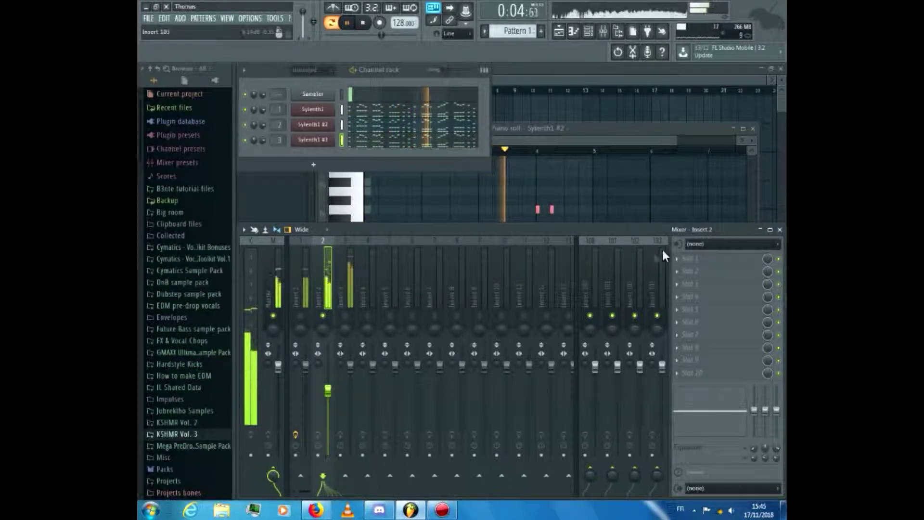
{"action": "left_click", "coordinate": [683, 258]}
{"action": "left_click", "coordinate": [520, 420]}
Step: Cut the lows steeply with band 1 of the Insert 2 EQ and slightly boost bands 4 and 6
{"action": "right_click", "coordinate": [365, 277]}
{"action": "left_click", "coordinate": [418, 314]}
{"action": "left_click_drag", "start_coordinate": [368, 278], "coordinate": [401, 321]}
{"action": "mouse_move", "coordinate": [436, 277]}
{"action": "left_mouse_down"}
{"action": "mouse_move", "coordinate": [428, 260]}
{"action": "mouse_move", "coordinate": [431, 268]}
{"action": "left_mouse_up"}
{"action": "left_click_drag", "start_coordinate": [503, 277], "coordinate": [497, 271]}
{"action": "left_click_drag", "start_coordinate": [431, 268], "coordinate": [433, 271]}
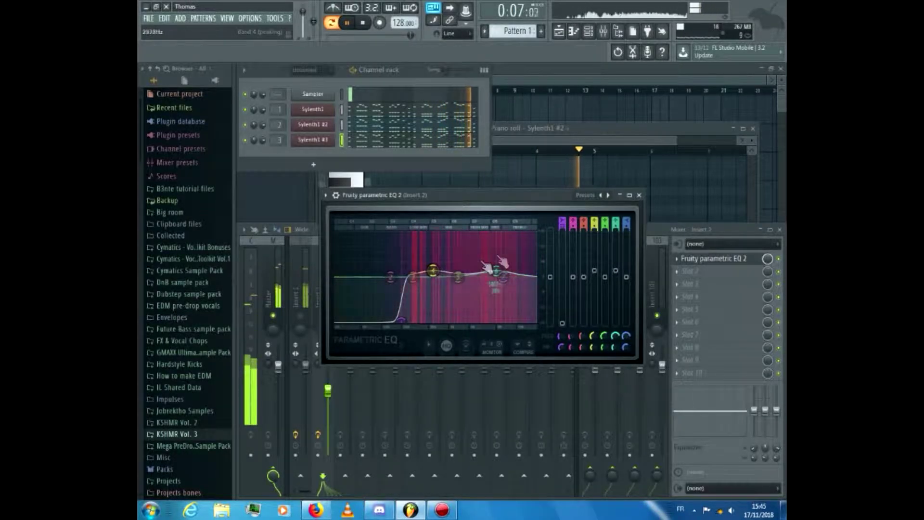
{"action": "left_click", "coordinate": [640, 195]}
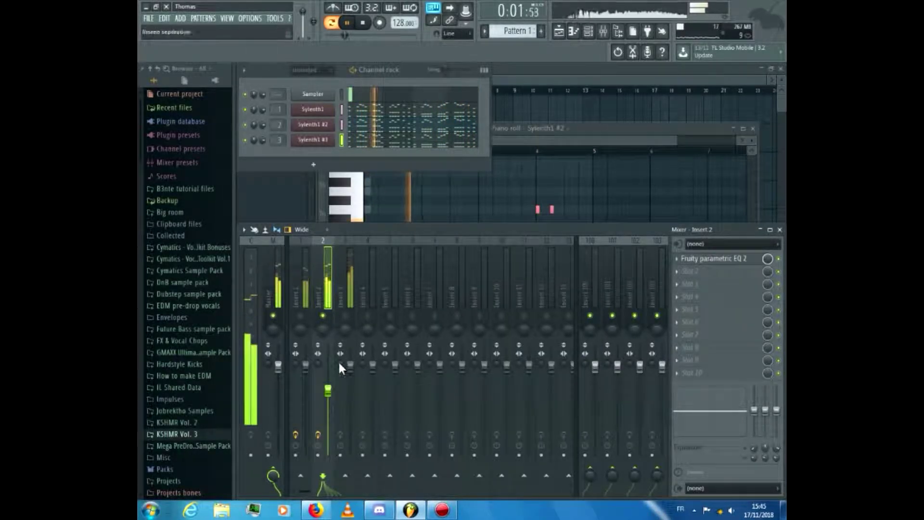
Step: Lower the Insert 3 volume fader to about -7.0 dB and load Fruity parametric EQ 2 in its first effect slot
{"action": "left_click", "coordinate": [346, 294]}
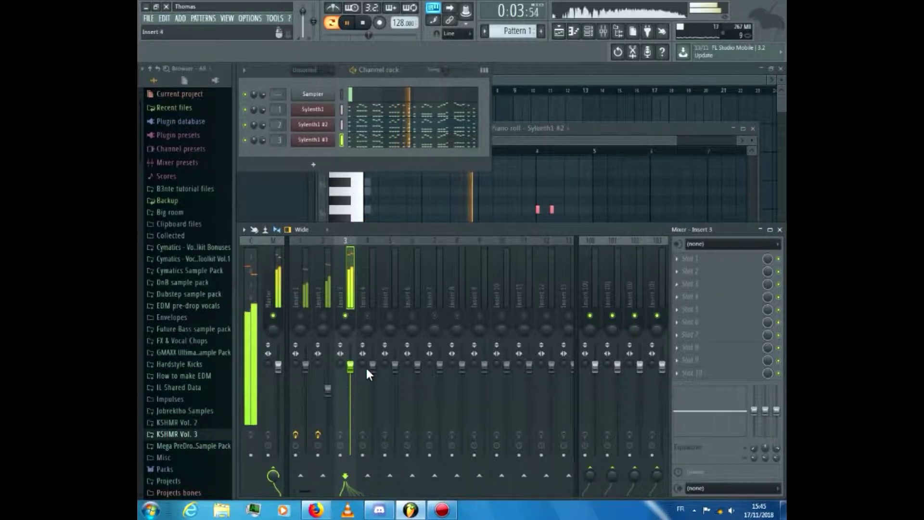
{"action": "left_click_drag", "start_coordinate": [351, 366], "coordinate": [350, 393]}
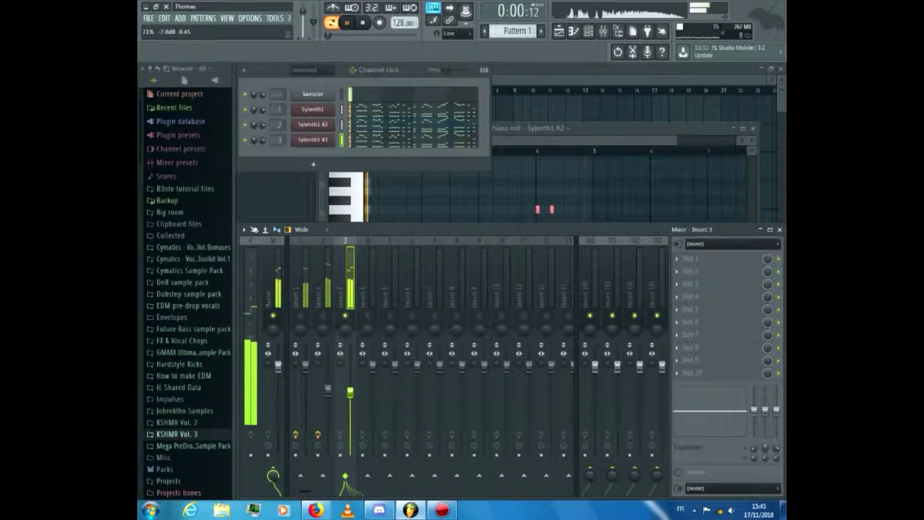
{"action": "left_click", "coordinate": [680, 259]}
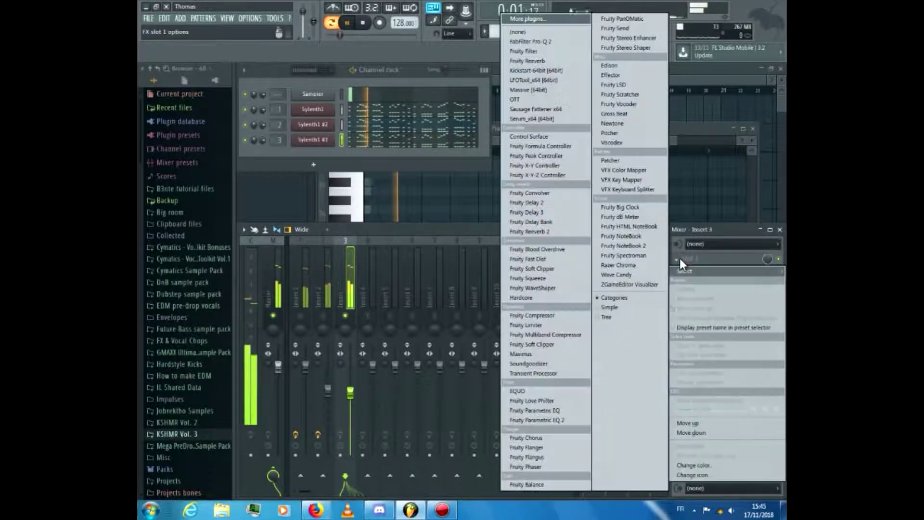
{"action": "left_click", "coordinate": [539, 421]}
Step: Cut the lows steeply with band 1 of the Insert 3 EQ and slightly boost bands 4 and 6
{"action": "left_click_drag", "start_coordinate": [289, 197], "coordinate": [326, 241]}
{"action": "right_click", "coordinate": [326, 241]}
{"action": "mouse_move", "coordinate": [341, 279]}
{"action": "left_click", "coordinate": [376, 280]}
{"action": "left_click_drag", "start_coordinate": [356, 198], "coordinate": [343, 191]}
{"action": "left_click_drag", "start_coordinate": [402, 198], "coordinate": [411, 191]}
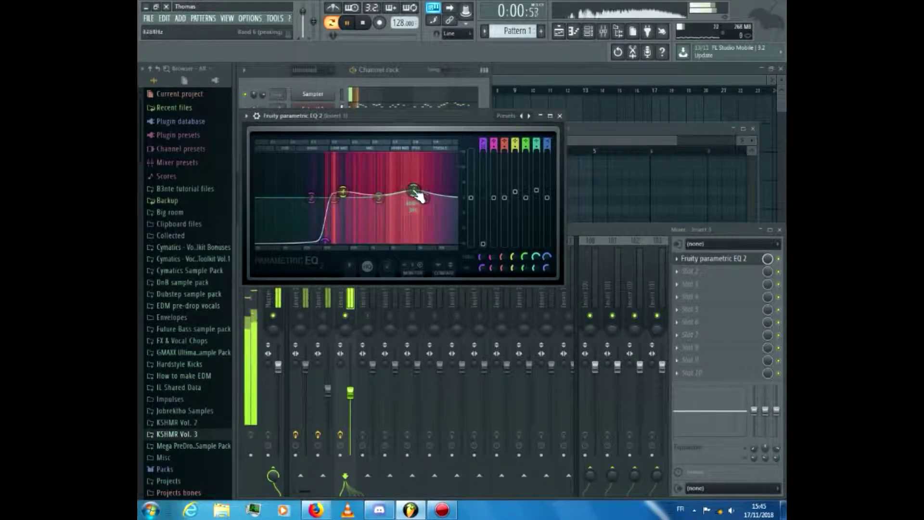
{"action": "left_click", "coordinate": [560, 116]}
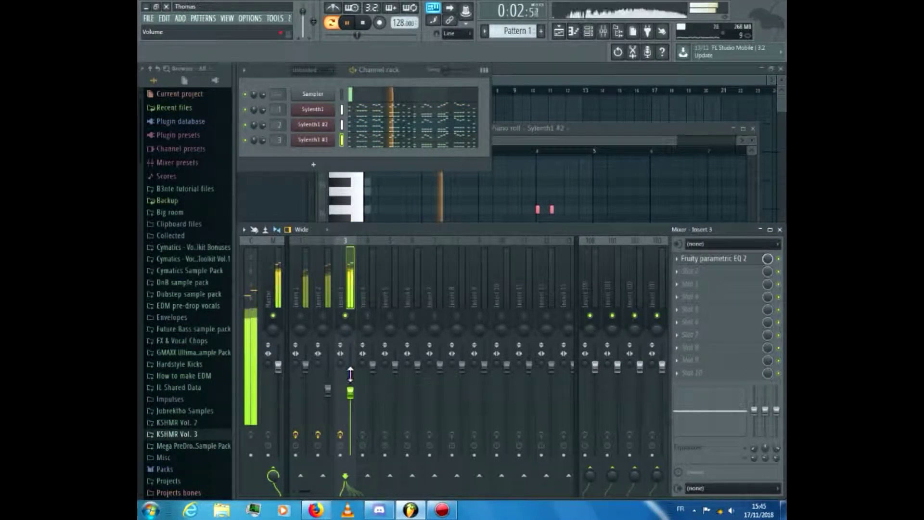
Step: Unsolo the mixer tracks and balance the layers, with Insert 3 at about -9.8 dB and Insert 2 at about -7.5 dB
{"action": "right_click", "coordinate": [345, 315]}
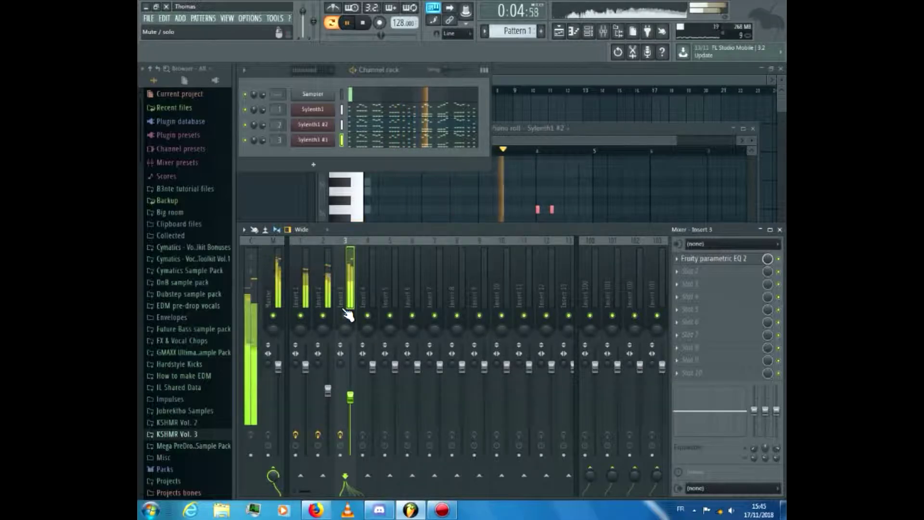
{"action": "left_click_drag", "start_coordinate": [351, 398], "coordinate": [351, 403]}
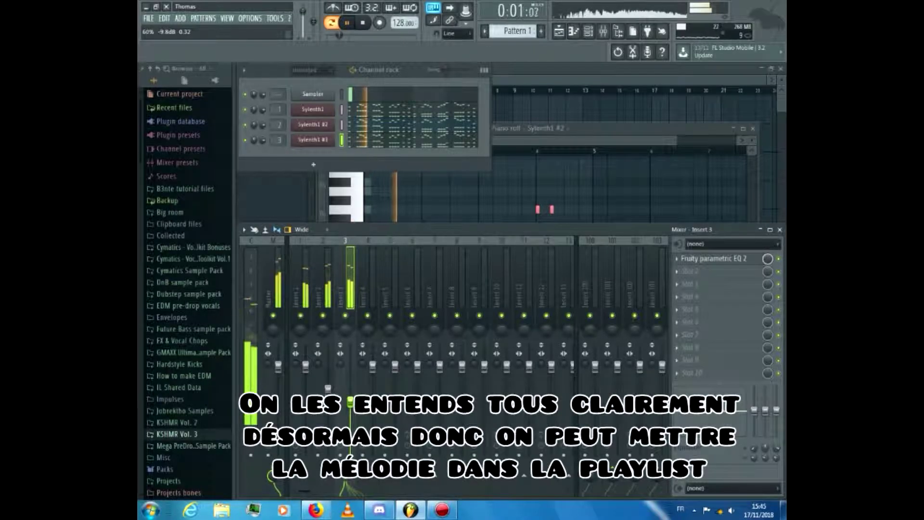
{"action": "left_click_drag", "start_coordinate": [328, 388], "coordinate": [328, 391]}
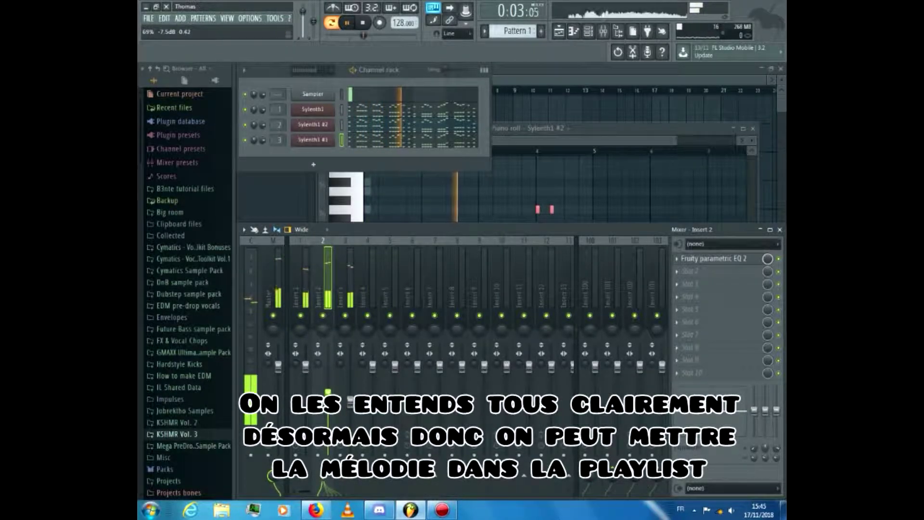
Step: Place four consecutive Pattern 1 clips on Track 1 of the playlist from bar 1 and play them back
{"action": "key", "text": "space"}
{"action": "left_click", "coordinate": [524, 68]}
{"action": "mouse_move", "coordinate": [272, 103]}
{"action": "left_mouse_down"}
{"action": "mouse_move", "coordinate": [406, 128]}
{"action": "mouse_move", "coordinate": [599, 118]}
{"action": "left_mouse_up"}
{"action": "key", "text": "space"}
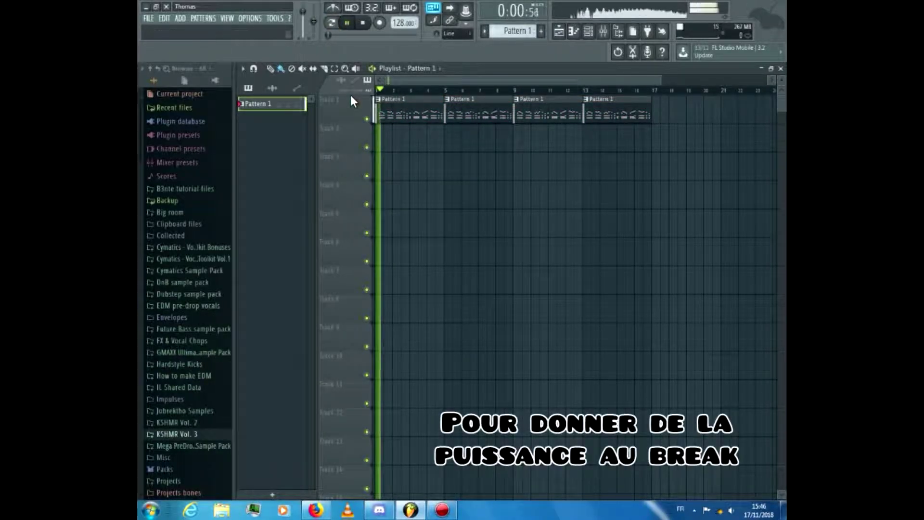
{"action": "scroll", "coordinate": [354, 162], "scroll_direction": "up", "scroll_amount": 2}
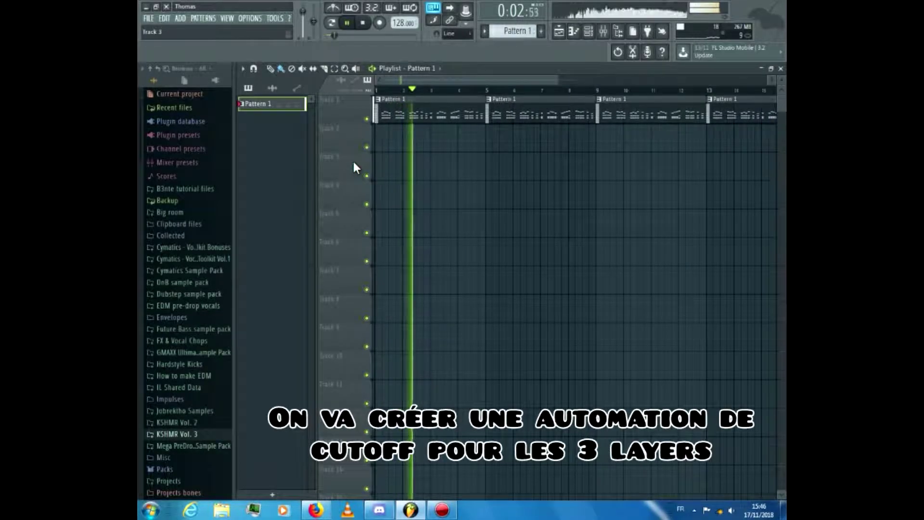
{"action": "scroll", "coordinate": [564, 178], "scroll_direction": "down", "scroll_amount": 2}
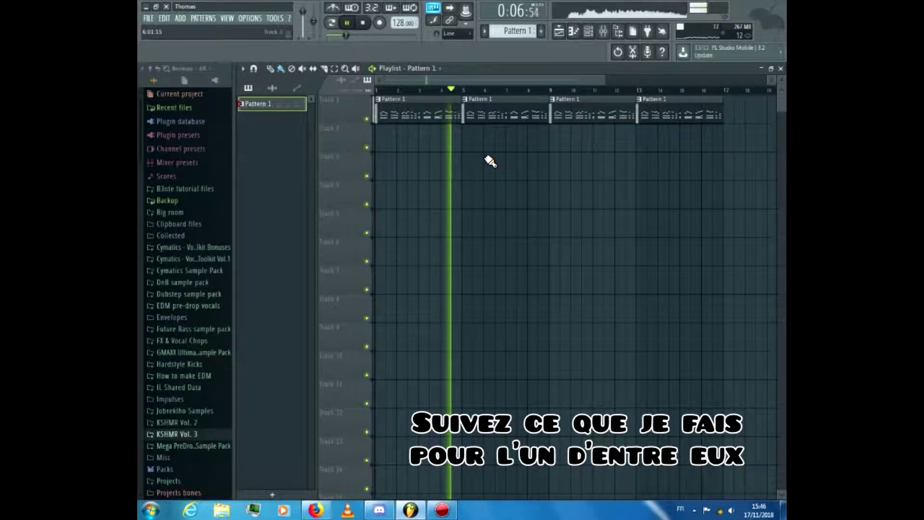
{"action": "key", "text": "space"}
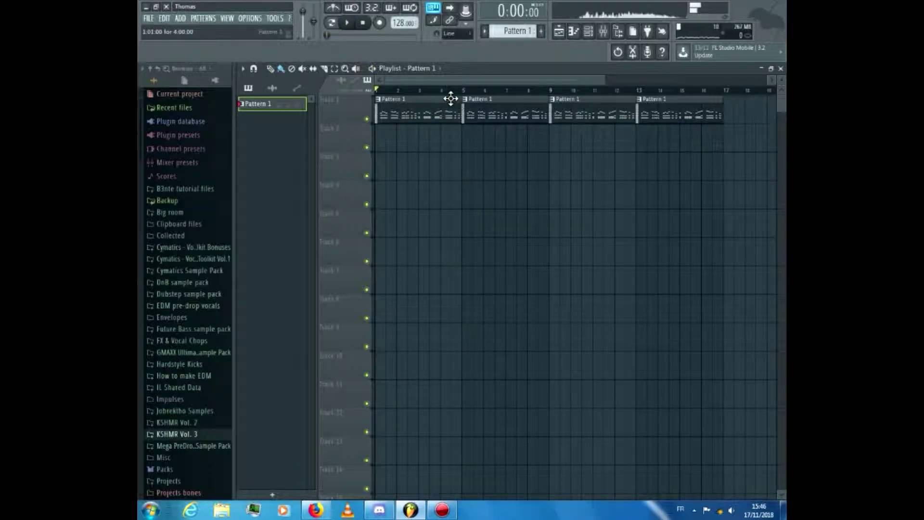
Step: Select the range of the second Pattern 1 clip, bars 5 to 8, on the playlist timeline
{"action": "left_click", "coordinate": [589, 32]}
{"action": "left_click", "coordinate": [538, 90]}
{"action": "left_click_drag", "start_coordinate": [469, 91], "coordinate": [550, 96]}
Step: Create an automation clip for the FilterCtl Cutoff parameter of the first Sylenth1 instance
{"action": "left_click", "coordinate": [592, 34]}
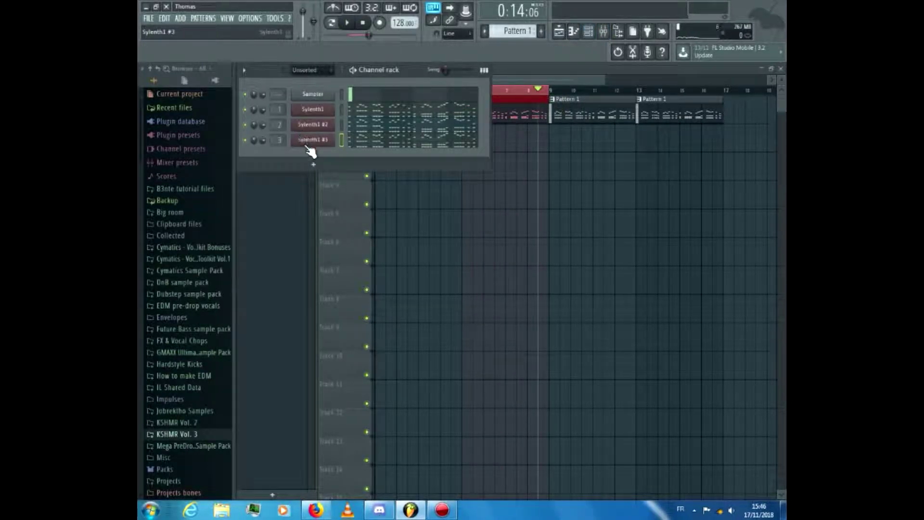
{"action": "left_click", "coordinate": [326, 114]}
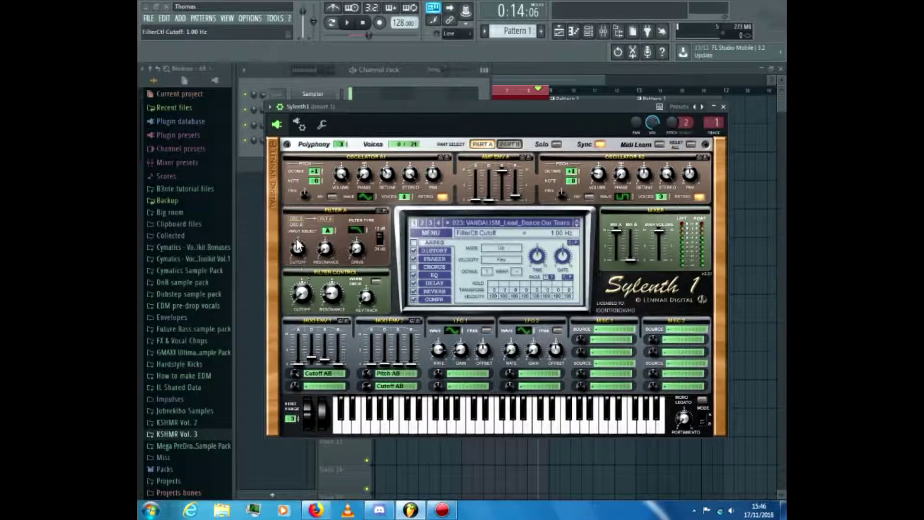
{"action": "left_click", "coordinate": [270, 109]}
{"action": "left_click", "coordinate": [305, 233]}
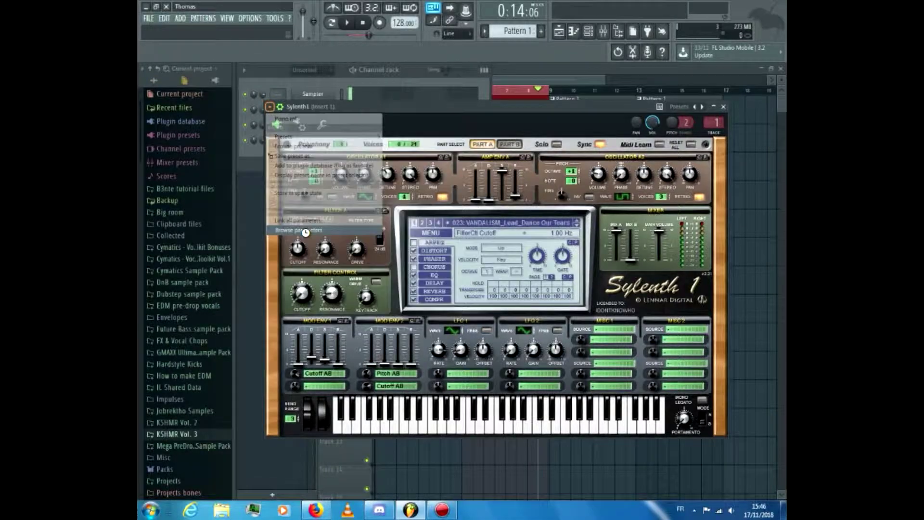
{"action": "right_click", "coordinate": [193, 494]}
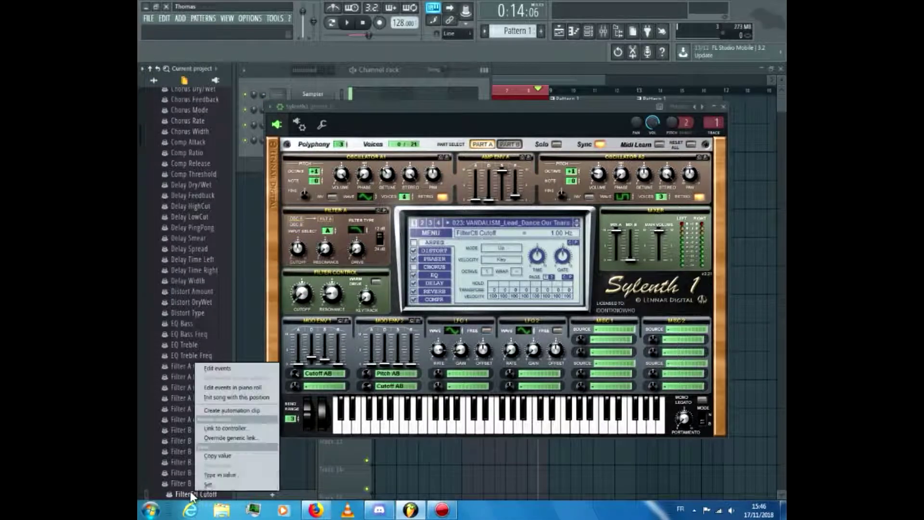
{"action": "left_click", "coordinate": [235, 412]}
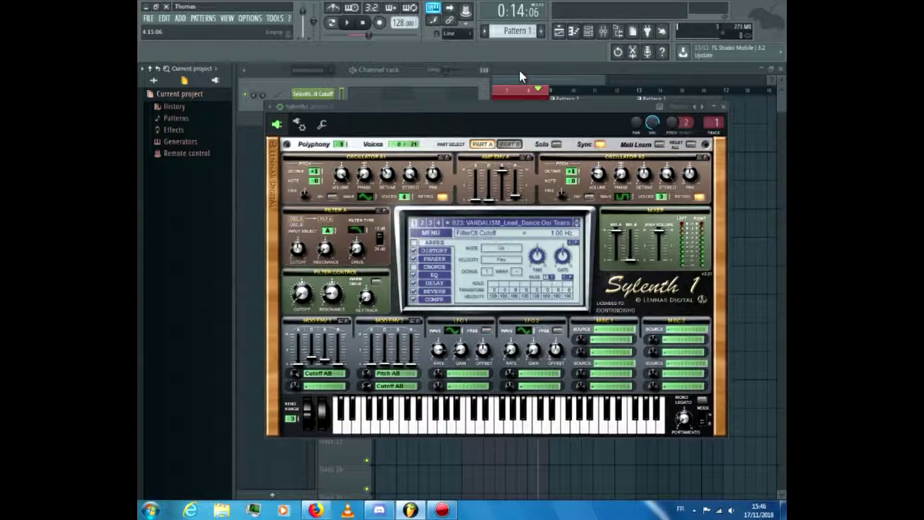
Step: Create an automation clip for the FilterCtl Cutoff parameter of Sylenth1 #2
{"action": "left_click", "coordinate": [327, 71]}
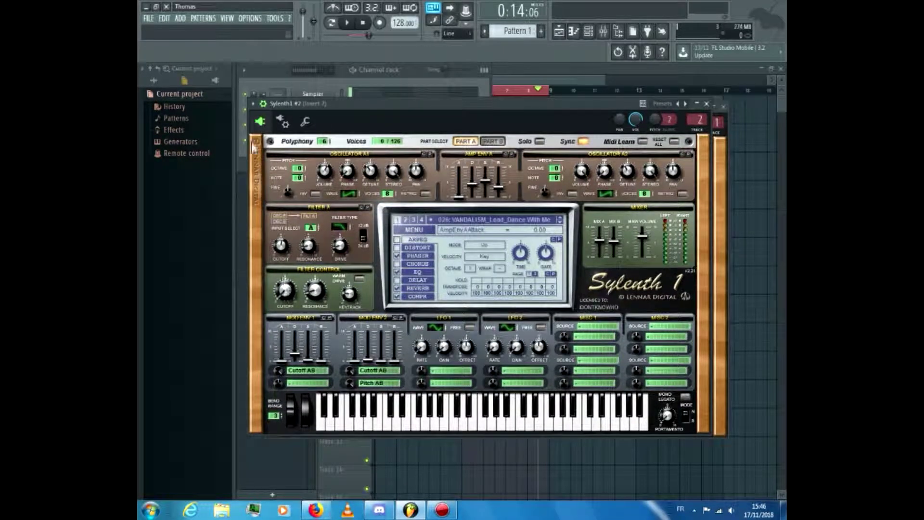
{"action": "left_click", "coordinate": [254, 104]}
{"action": "left_click", "coordinate": [289, 145]}
{"action": "right_click", "coordinate": [203, 495]}
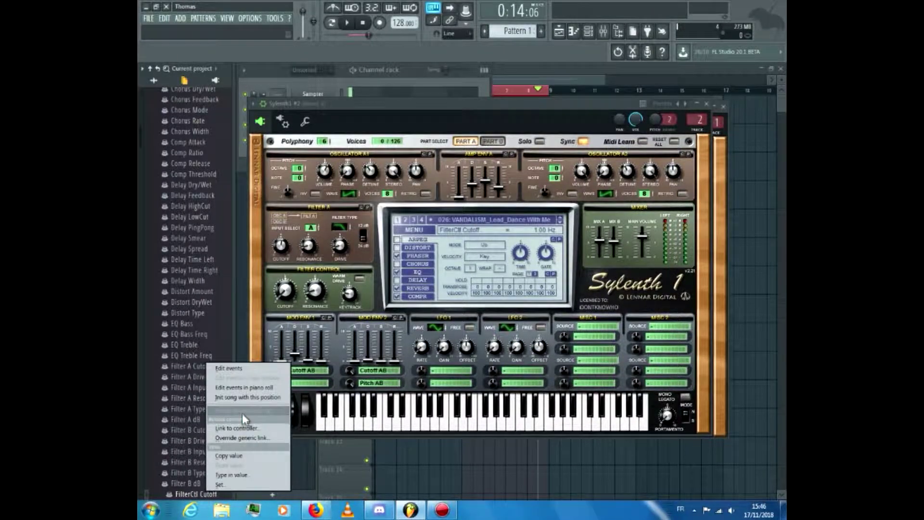
{"action": "left_click", "coordinate": [240, 412]}
Step: Create an automation clip for the FilterCtl Cutoff parameter of Sylenth1 #3
{"action": "left_click", "coordinate": [318, 71]}
{"action": "left_click", "coordinate": [318, 115]}
{"action": "left_click", "coordinate": [323, 142]}
{"action": "left_click", "coordinate": [285, 287]}
{"action": "left_click", "coordinate": [253, 99]}
{"action": "left_click", "coordinate": [270, 223]}
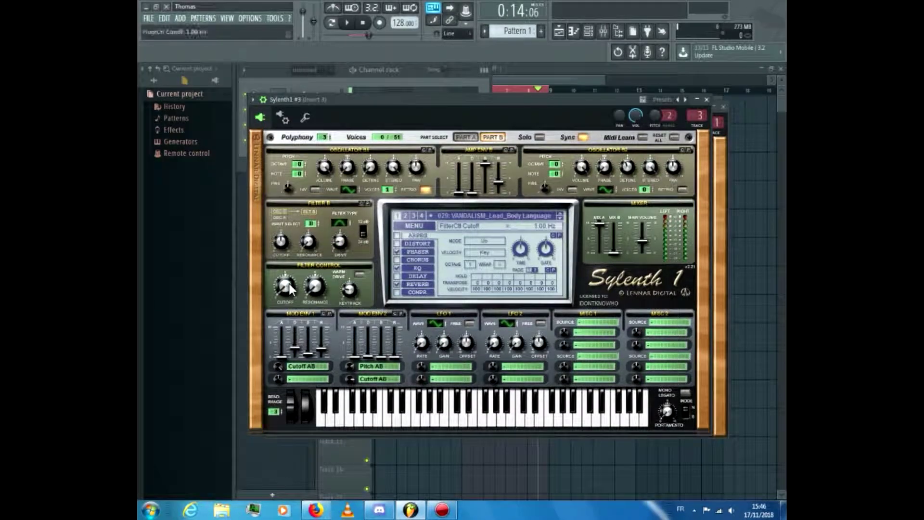
{"action": "left_click", "coordinate": [253, 99]}
{"action": "left_click", "coordinate": [270, 223]}
{"action": "right_click", "coordinate": [198, 494]}
{"action": "left_click", "coordinate": [236, 410]}
Step: Isolate the first Sylenth1 cutoff clip with the melody and shape it as a gradually rising curve during playback
{"action": "left_click", "coordinate": [601, 69]}
{"action": "left_click", "coordinate": [463, 90]}
{"action": "right_click", "coordinate": [367, 147]}
{"action": "scroll", "coordinate": [444, 147], "scroll_direction": "up", "scroll_amount": 3}
{"action": "left_click", "coordinate": [367, 119]}
{"action": "key", "text": "space"}
{"action": "key", "text": "space"}
{"action": "right_click", "coordinate": [666, 150]}
{"action": "left_click_drag", "start_coordinate": [667, 151], "coordinate": [647, 114]}
{"action": "right_click", "coordinate": [640, 134]}
{"action": "left_click", "coordinate": [647, 151]}
{"action": "key", "text": "space"}
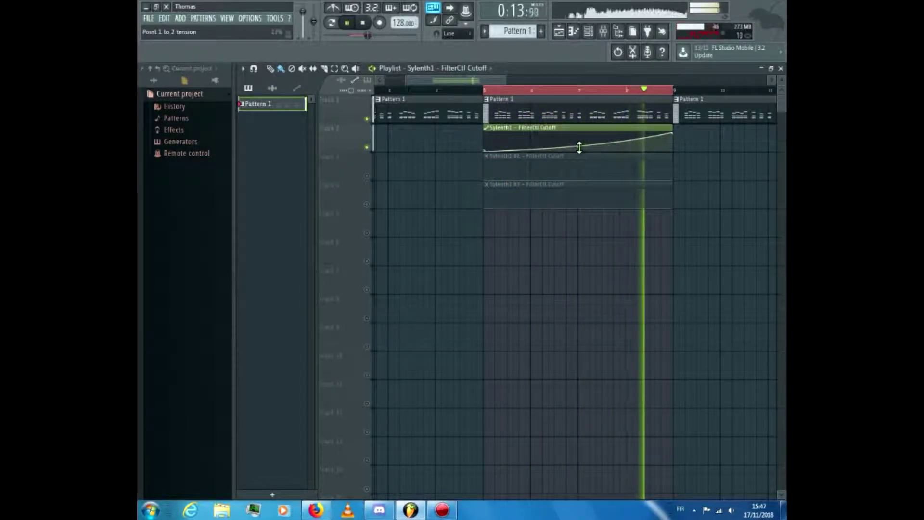
Step: Isolate the Sylenth1 #2 cutoff clip with the melody and shape it as a gentle rising curve
{"action": "key", "text": "space"}
{"action": "right_click", "coordinate": [367, 176]}
{"action": "key", "text": "space"}
{"action": "left_click", "coordinate": [367, 119]}
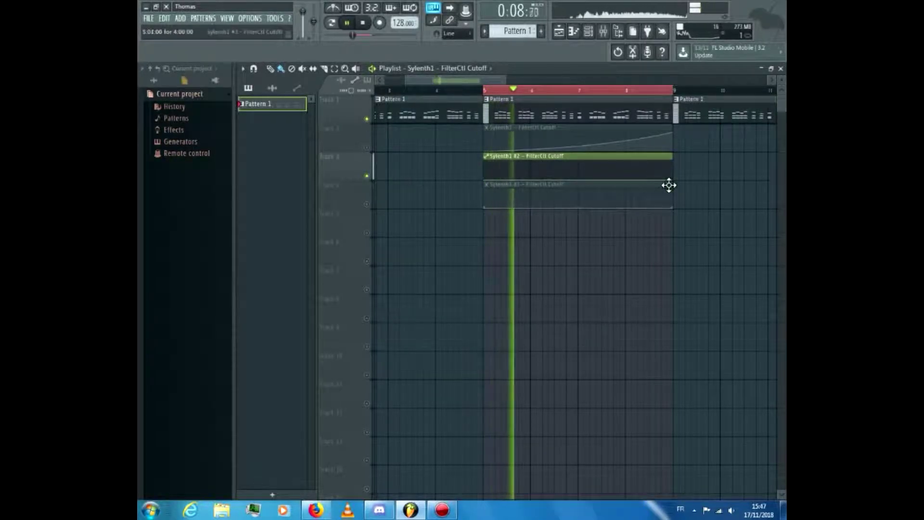
{"action": "left_click_drag", "start_coordinate": [672, 180], "coordinate": [673, 160]}
{"action": "left_click_drag", "start_coordinate": [578, 170], "coordinate": [578, 176]}
{"action": "left_click_drag", "start_coordinate": [672, 160], "coordinate": [674, 169]}
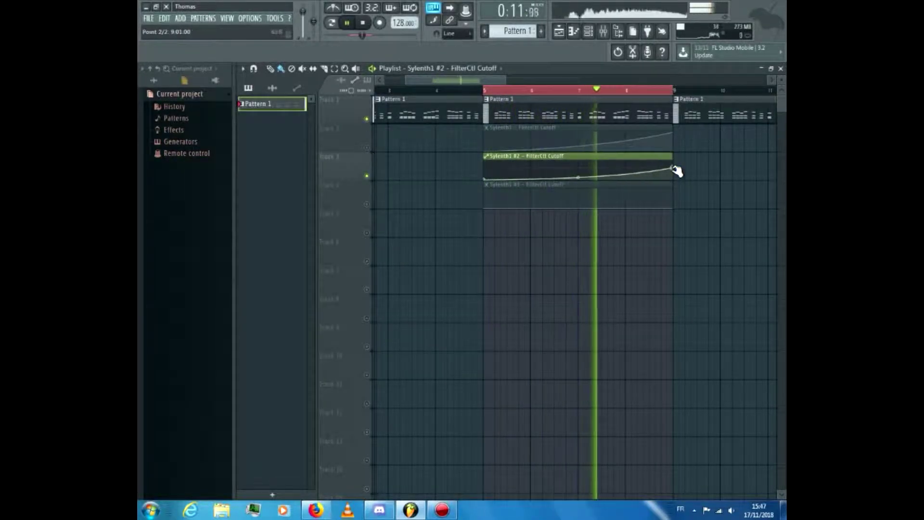
Step: Raise the end of the Sylenth1 #3 cutoff clip into a rising curve and re-enable all playlist tracks
{"action": "left_click", "coordinate": [371, 202]}
{"action": "left_click_drag", "start_coordinate": [666, 207], "coordinate": [667, 198]}
{"action": "key", "text": "space"}
{"action": "right_click", "coordinate": [367, 204]}
{"action": "right_click", "coordinate": [367, 204]}
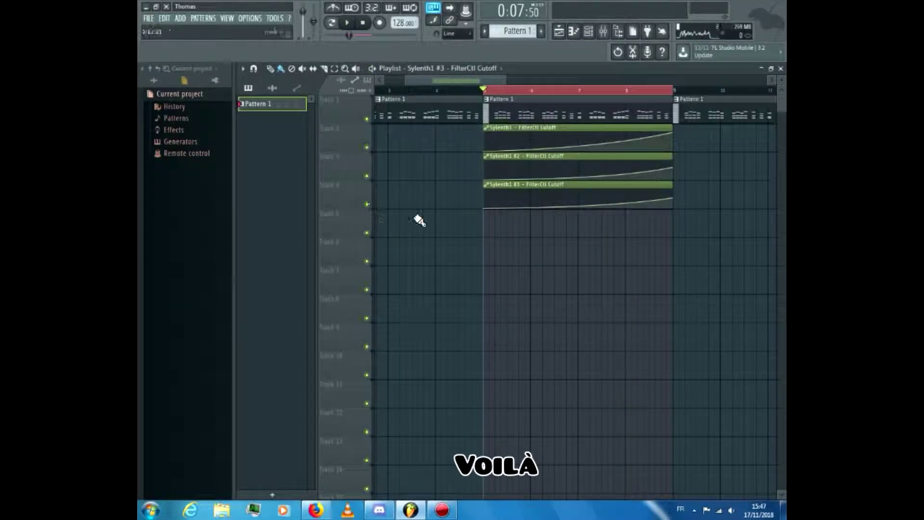
Step: Clear the timeline selection and export the song as a wave file named "big room break tuto"
{"action": "scroll", "coordinate": [515, 242], "scroll_direction": "down", "scroll_amount": 5}
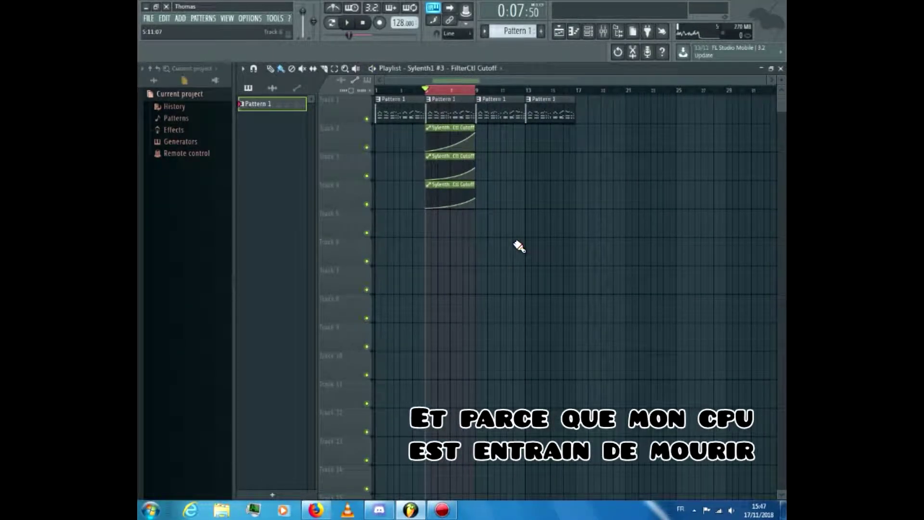
{"action": "double_click", "coordinate": [456, 91]}
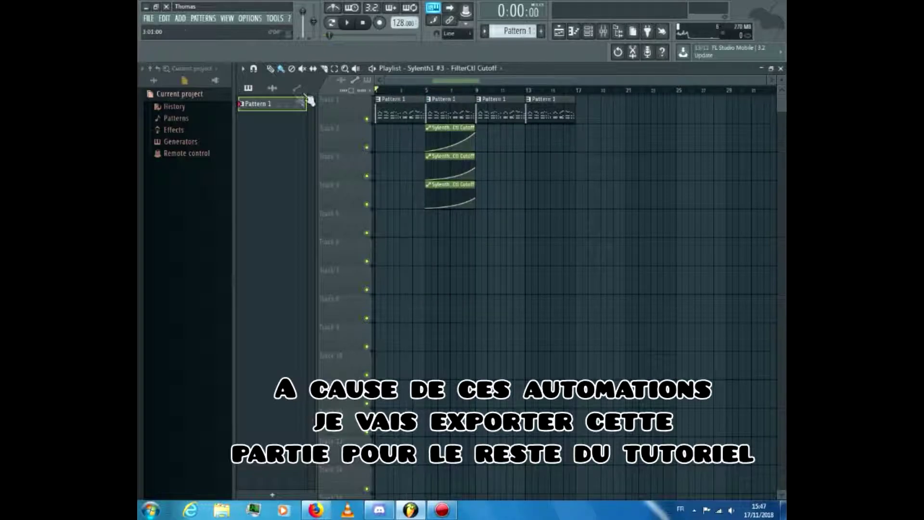
{"action": "left_click", "coordinate": [148, 17]}
{"action": "mouse_move", "coordinate": [184, 105]}
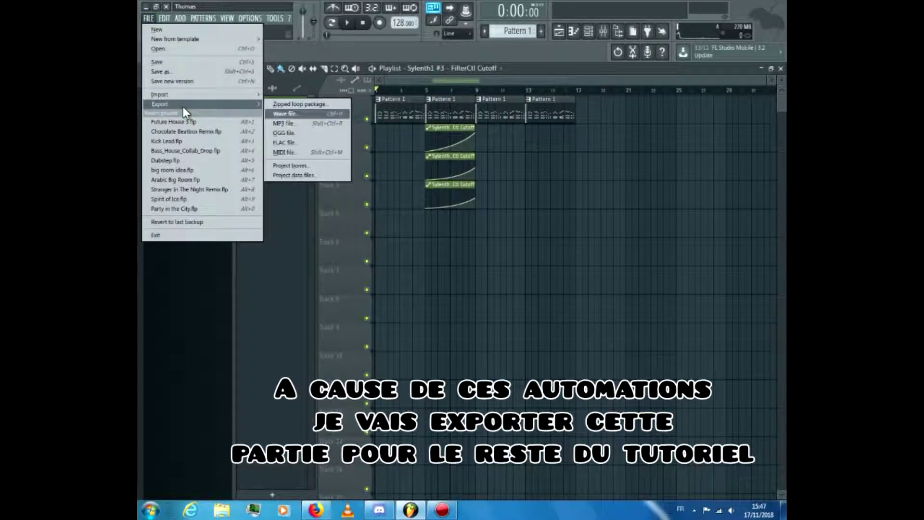
{"action": "left_click", "coordinate": [294, 117]}
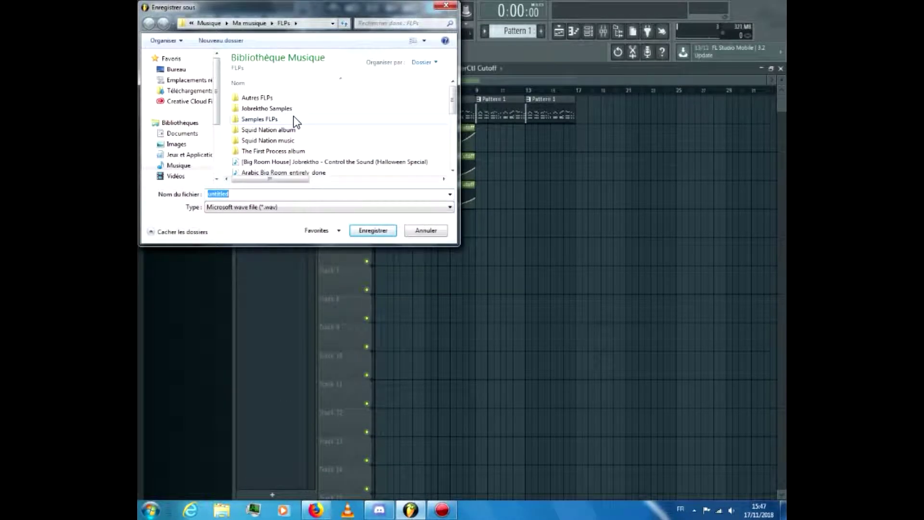
{"action": "type", "text": "big room break tuto"}
{"action": "key", "text": "Return"}
{"action": "left_click", "coordinate": [529, 365]}
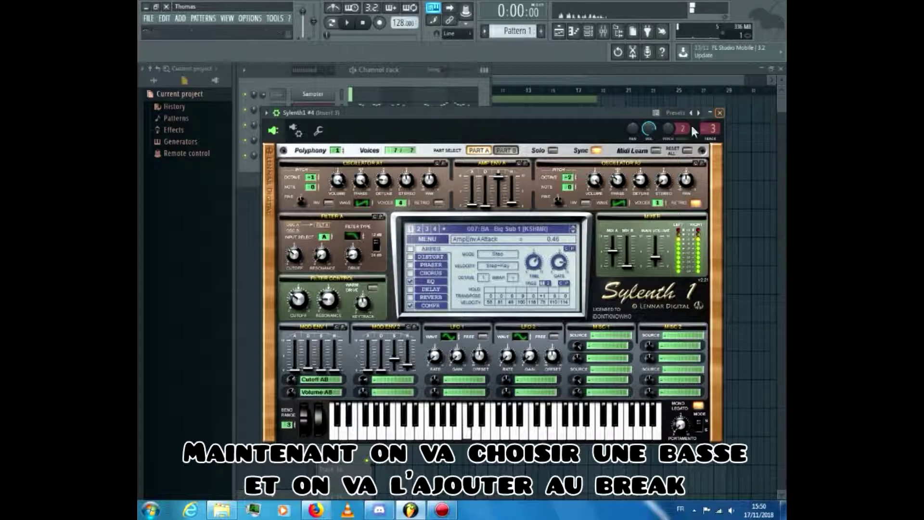
Step: Arrange the one-bar Sylenth1 #4 bass notes in Pattern 2 as D4, C4, B3 and C4, checking them during playback
{"action": "left_click", "coordinate": [720, 113]}
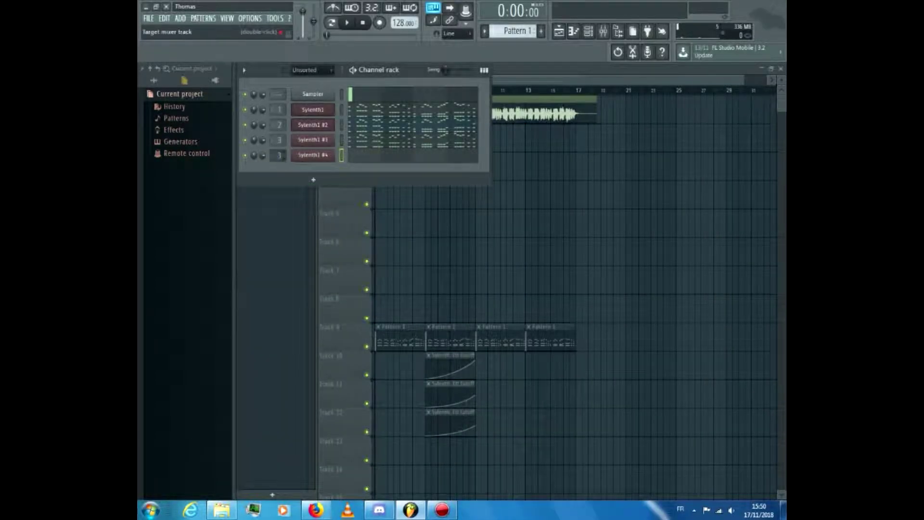
{"action": "left_click", "coordinate": [346, 155]}
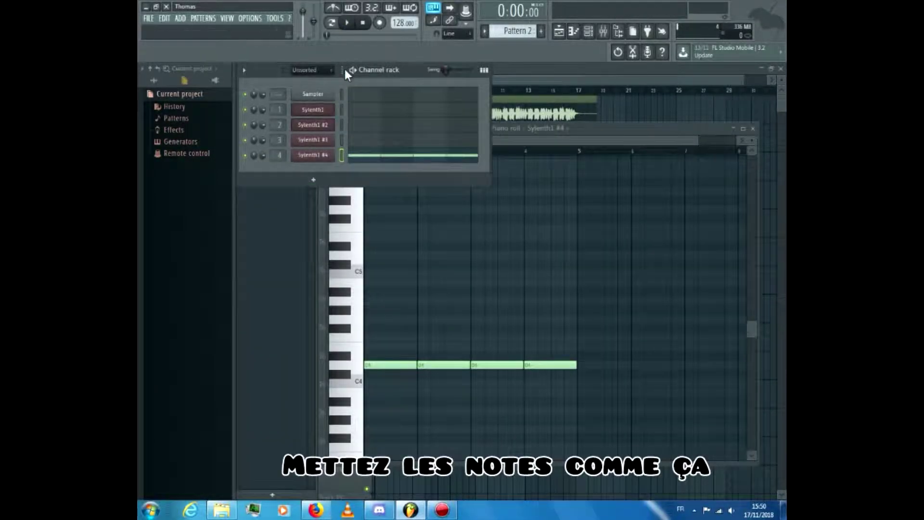
{"action": "key", "text": "space"}
{"action": "left_click_drag", "start_coordinate": [447, 366], "coordinate": [487, 392]}
{"action": "key", "text": "space"}
{"action": "key", "text": "space"}
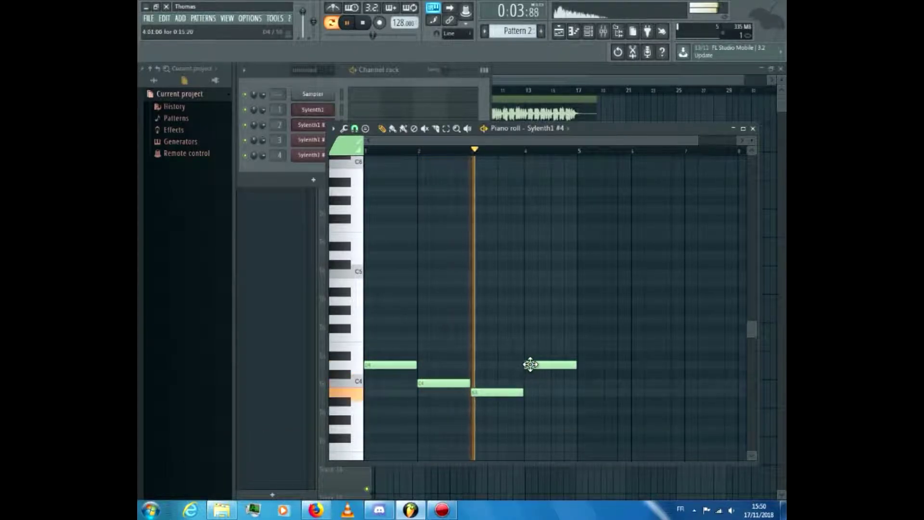
{"action": "left_click_drag", "start_coordinate": [531, 364], "coordinate": [528, 383]}
{"action": "key", "text": "space"}
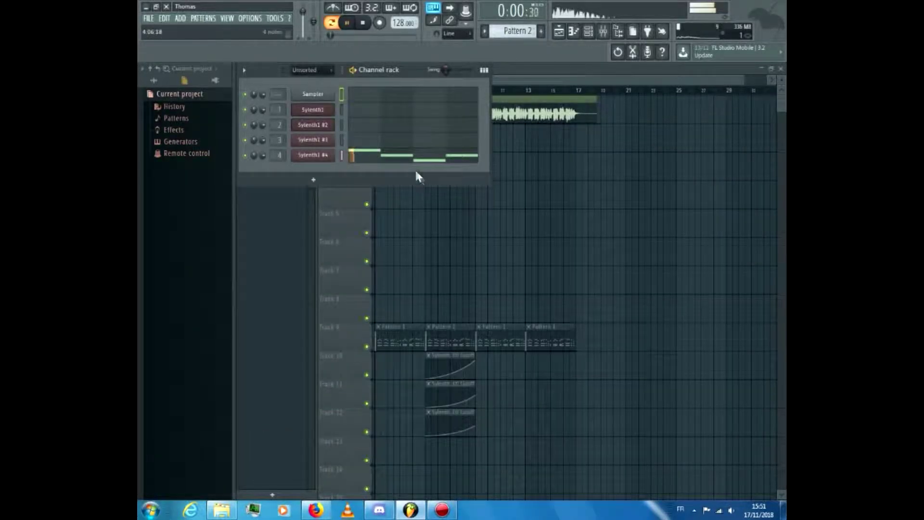
Step: Lower the third Sylenth1 #4 bass note to A3 and return to the playlist
{"action": "left_click", "coordinate": [416, 158]}
{"action": "left_click_drag", "start_coordinate": [497, 403], "coordinate": [498, 417]}
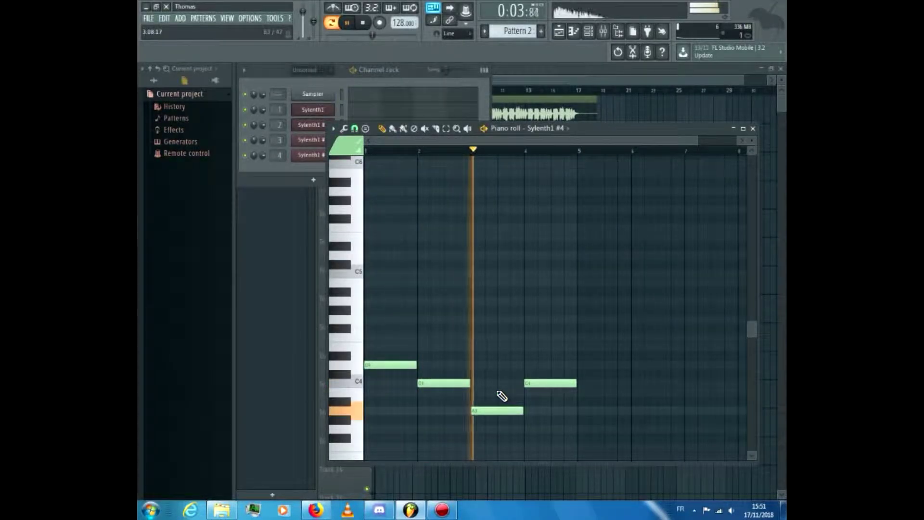
{"action": "left_click", "coordinate": [754, 129]}
{"action": "left_click", "coordinate": [522, 238]}
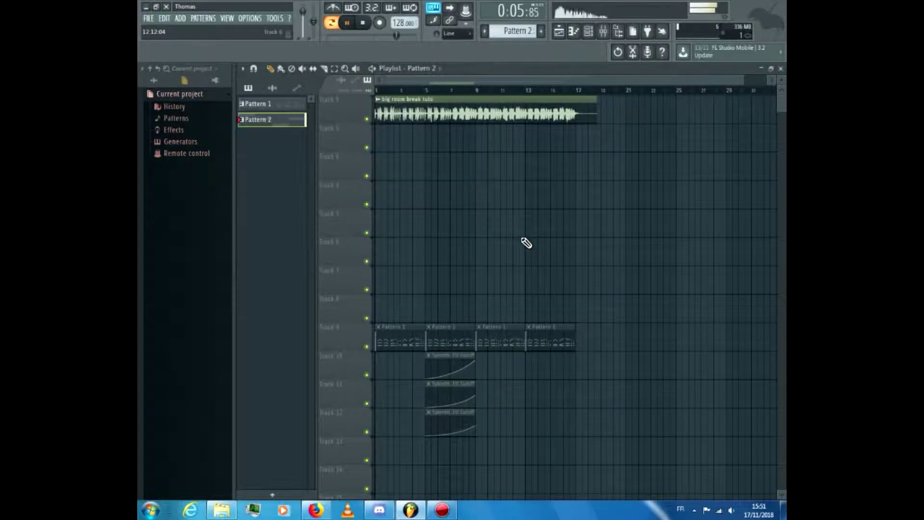
Step: Place Pattern 2 repeatedly on playlist Track 2 from bar 1 to bar 17, beneath the exported audio clip
{"action": "left_click_drag", "start_coordinate": [289, 130], "coordinate": [404, 134]}
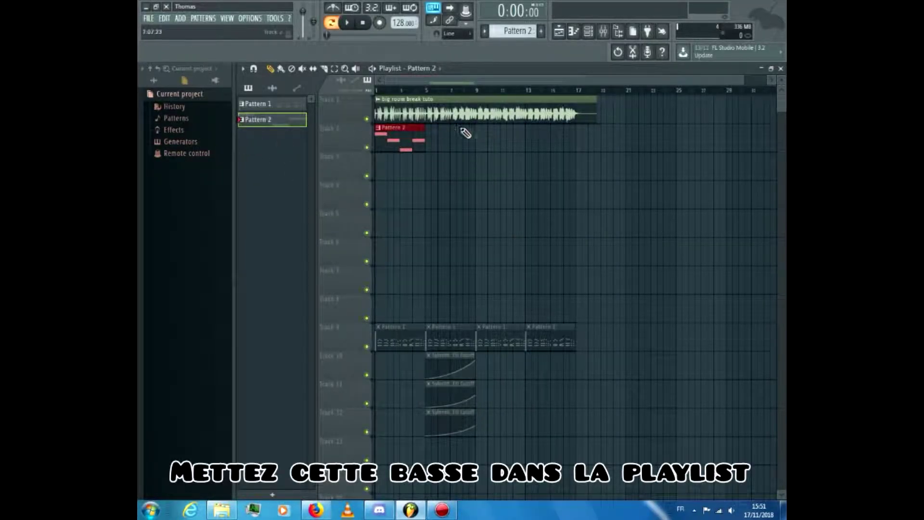
{"action": "left_click", "coordinate": [433, 149]}
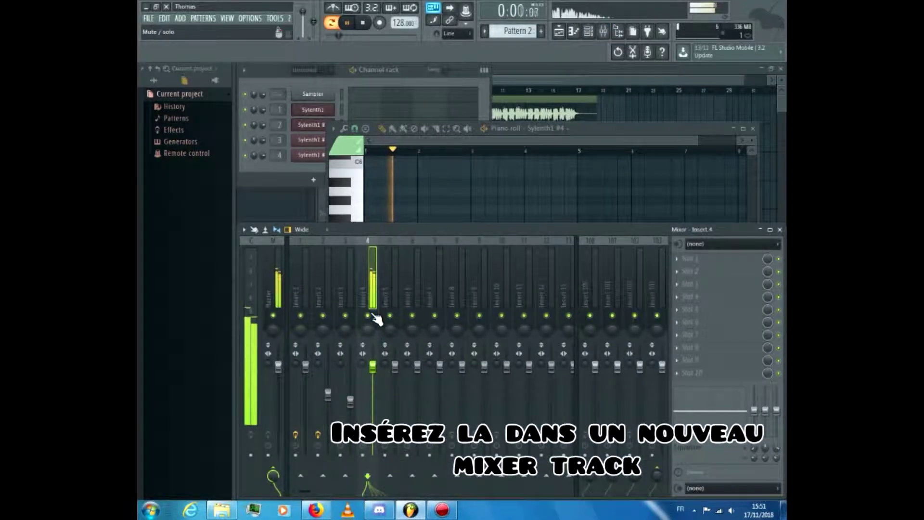
Step: Equalize the bass on mixer Insert 4 with Fruity Parametric EQ 2 and lower the insert's volume slightly
{"action": "left_click", "coordinate": [713, 259]}
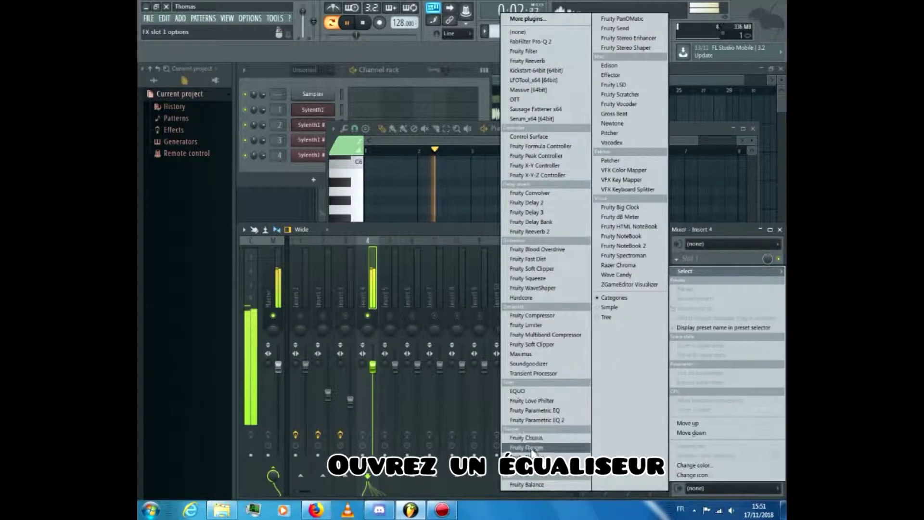
{"action": "left_click", "coordinate": [540, 418]}
{"action": "left_click_drag", "start_coordinate": [450, 224], "coordinate": [341, 268]}
{"action": "left_click_drag", "start_coordinate": [316, 225], "coordinate": [325, 217]}
{"action": "left_click", "coordinate": [586, 142]}
{"action": "left_click_drag", "start_coordinate": [373, 366], "coordinate": [372, 366]}
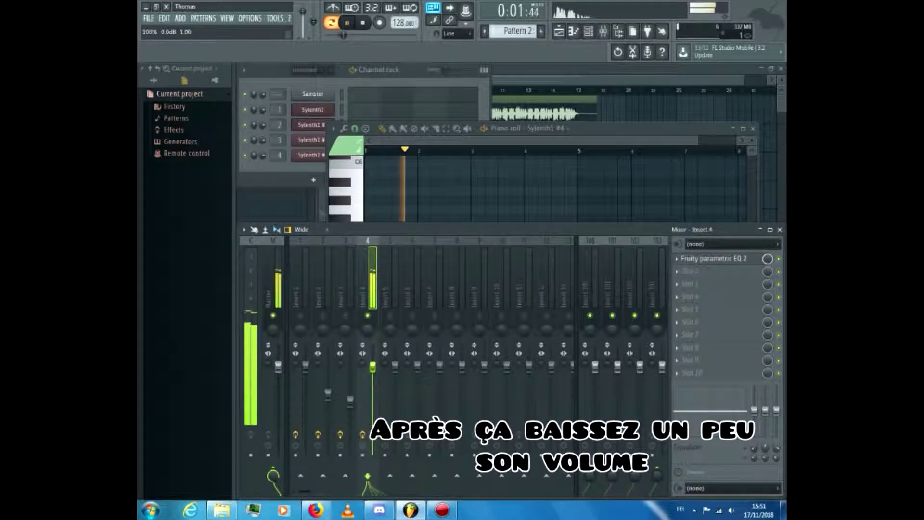
{"action": "key", "text": "space"}
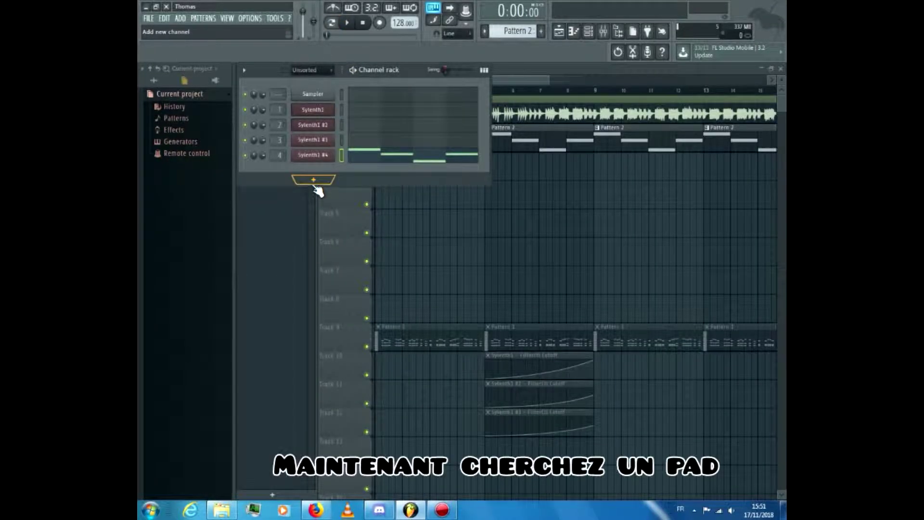
Step: Add a Nexus channel with an Epic Pads sound and open its piano roll in the empty Pattern 3
{"action": "left_click", "coordinate": [313, 180]}
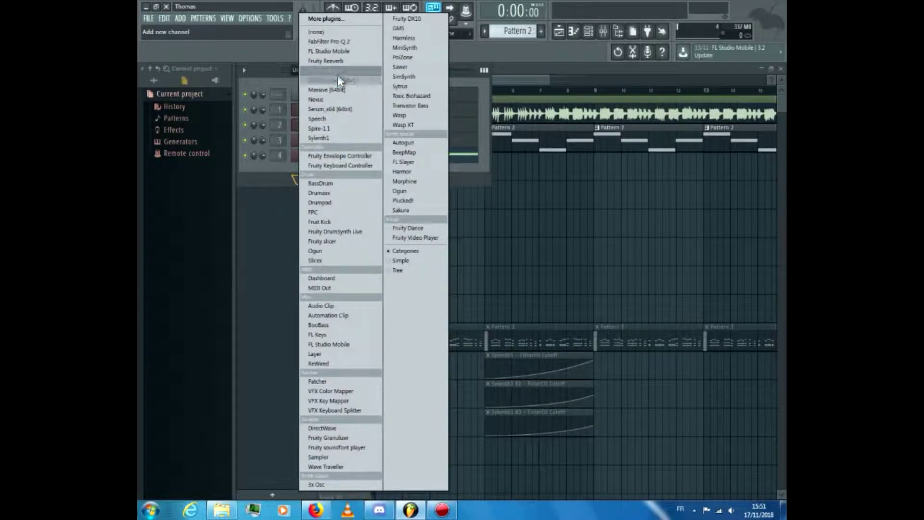
{"action": "left_click", "coordinate": [336, 99]}
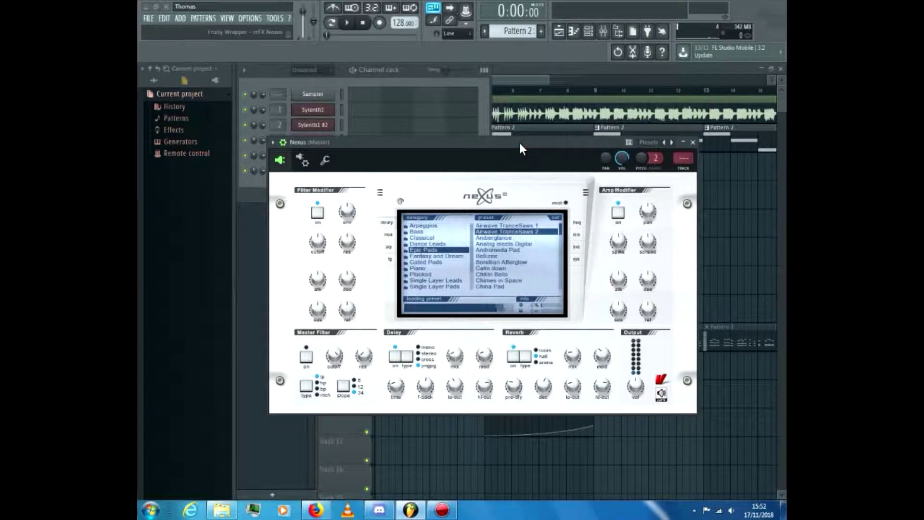
{"action": "double_click", "coordinate": [519, 141]}
{"action": "left_click", "coordinate": [356, 143]}
{"action": "left_click", "coordinate": [393, 142]}
{"action": "left_click", "coordinate": [380, 171]}
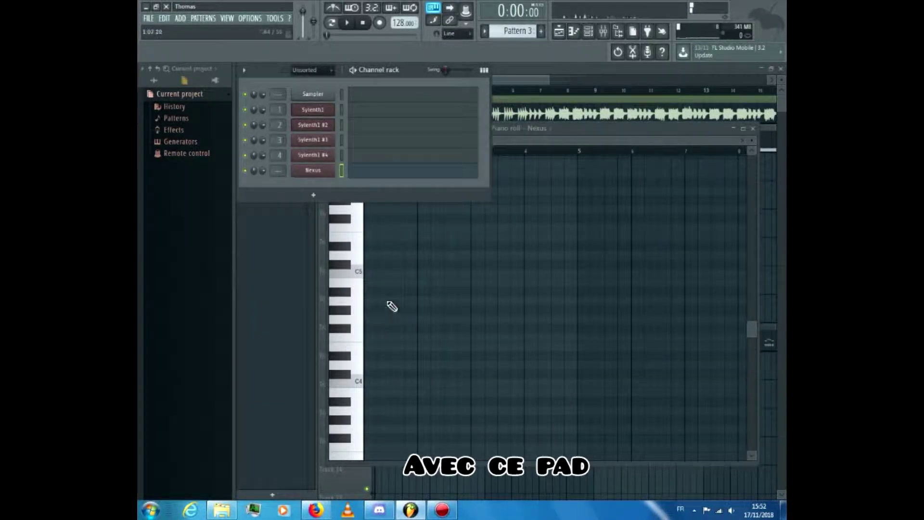
Step: Draw a one-bar D5, F5 and A5 chord at the start of the Nexus piano roll and play it back
{"action": "left_click_drag", "start_coordinate": [392, 307], "coordinate": [349, 241]}
{"action": "left_click_drag", "start_coordinate": [369, 193], "coordinate": [354, 195]}
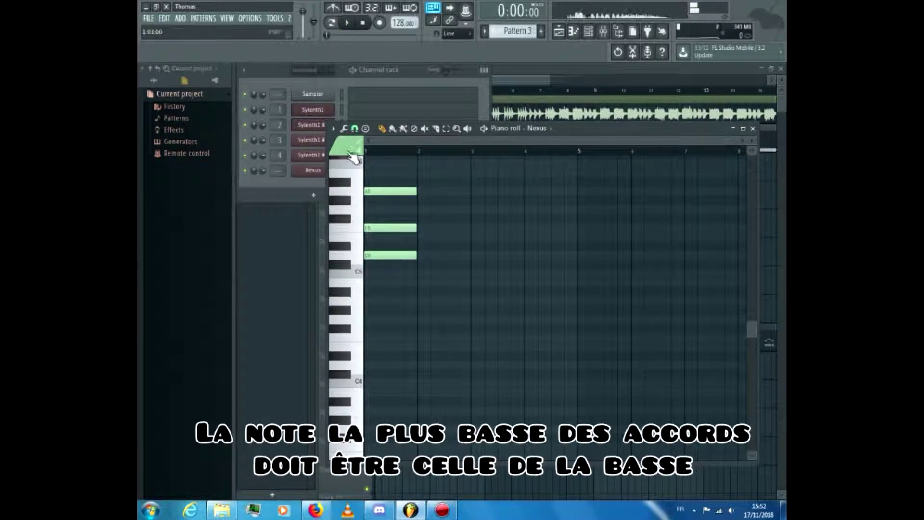
{"action": "left_click", "coordinate": [484, 129]}
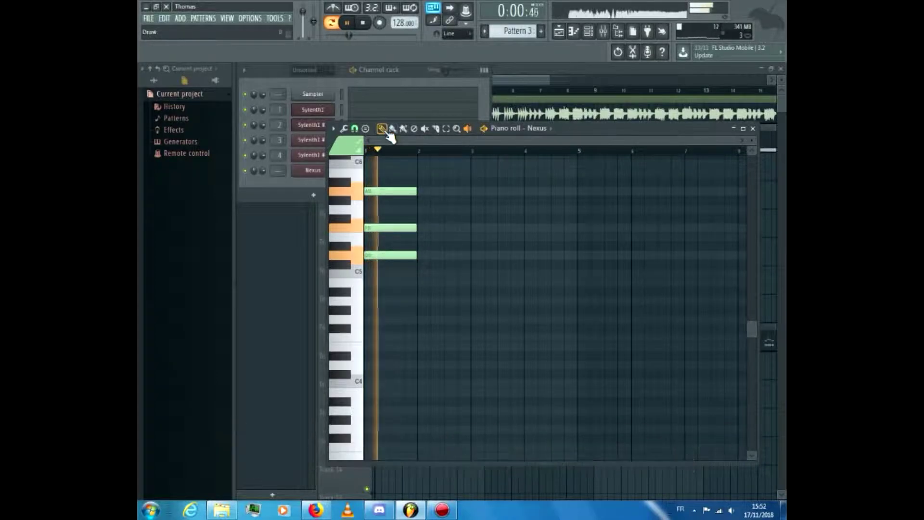
{"action": "scroll", "coordinate": [418, 267], "scroll_direction": "up", "scroll_amount": 2}
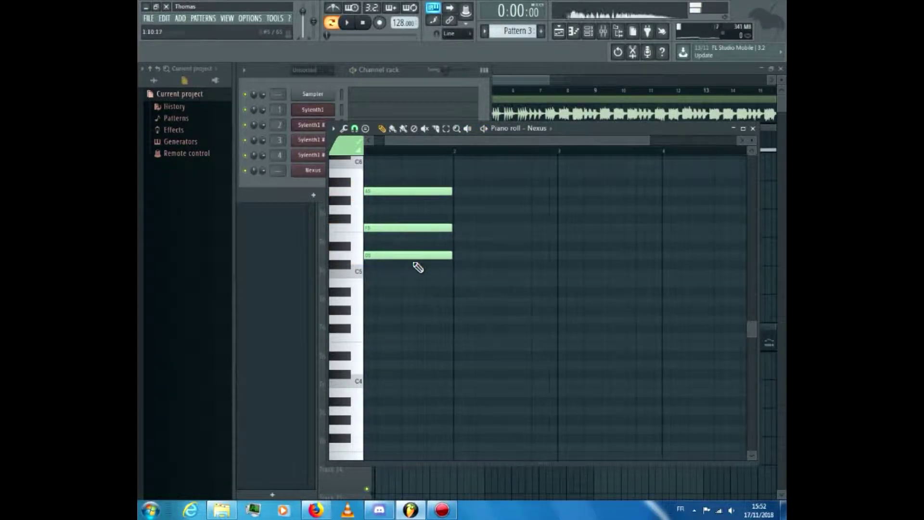
Step: Add one-bar Nexus chords C5-E5-G5, A4-D5-F5 and C5-E5-G5 in bars 2 to 4 and listen to the progression
{"action": "left_click", "coordinate": [568, 301]}
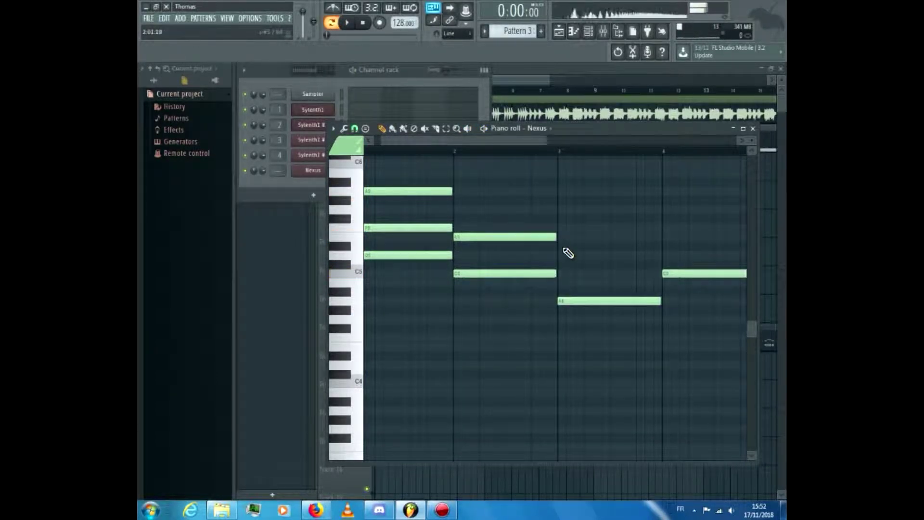
{"action": "left_click_drag", "start_coordinate": [566, 255], "coordinate": [559, 262]}
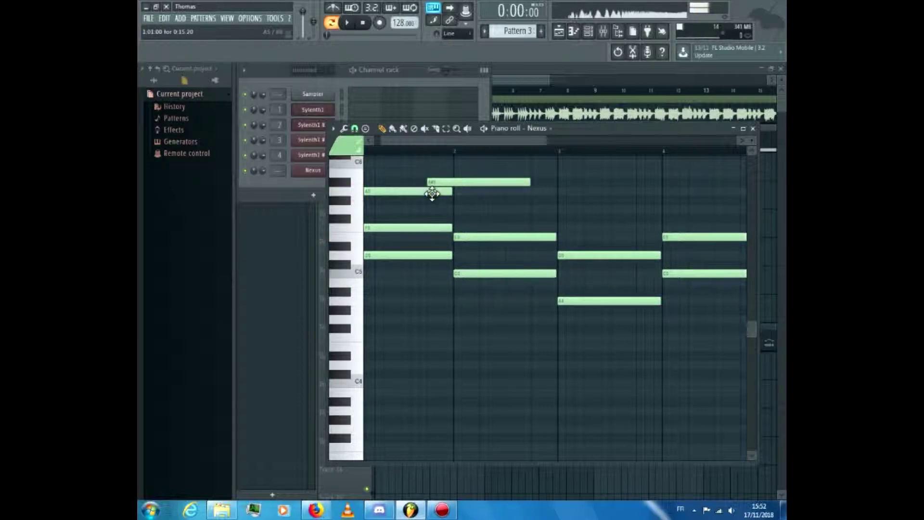
{"action": "left_click_drag", "start_coordinate": [561, 228], "coordinate": [561, 229]}
{"action": "left_click", "coordinate": [663, 210]}
{"action": "key", "text": "space"}
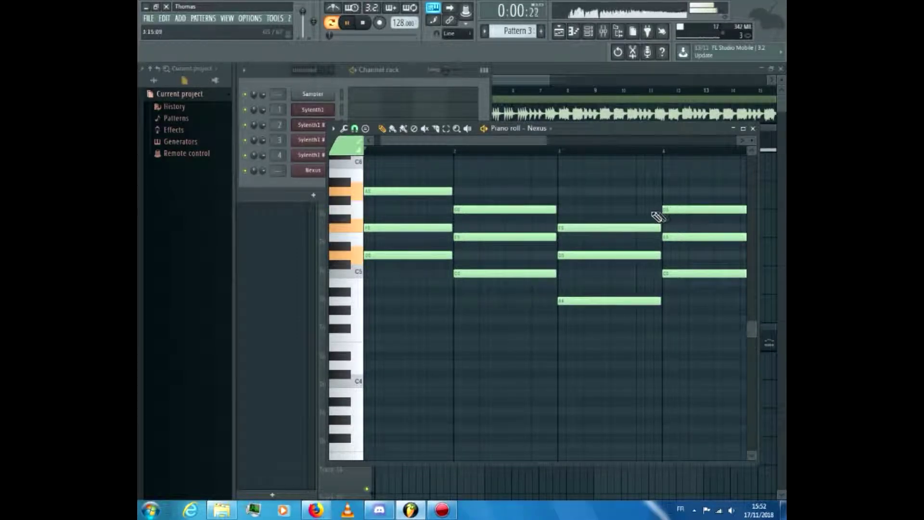
Step: Repeat Pattern 3 on playlist Track 3 and lower the Nexus volume on mixer Insert 5 to about 71%
{"action": "scroll", "coordinate": [419, 235], "scroll_direction": "down", "scroll_amount": 2}
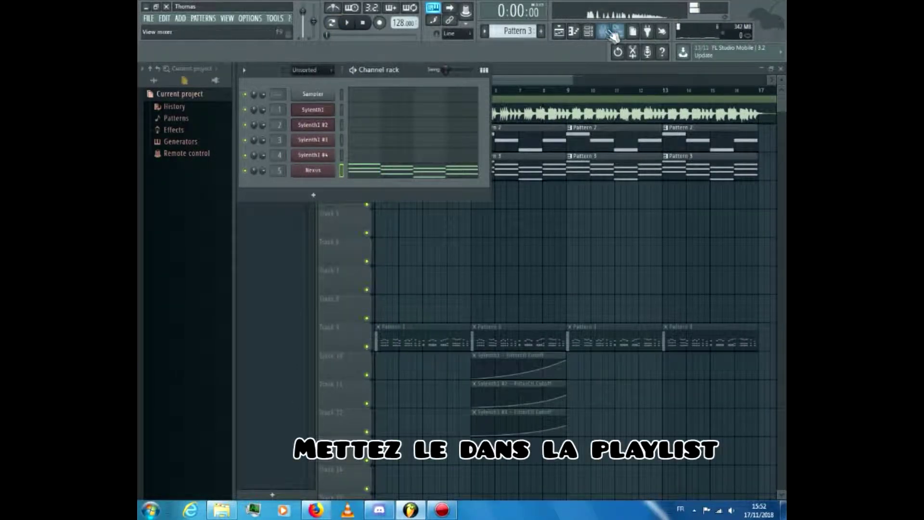
{"action": "left_click", "coordinate": [612, 33]}
{"action": "key", "text": "space"}
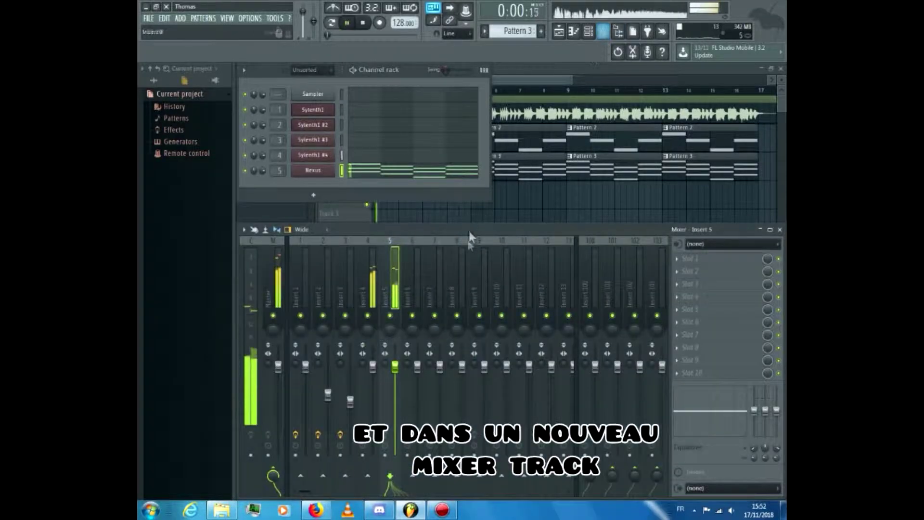
{"action": "left_click_drag", "start_coordinate": [396, 367], "coordinate": [395, 394]}
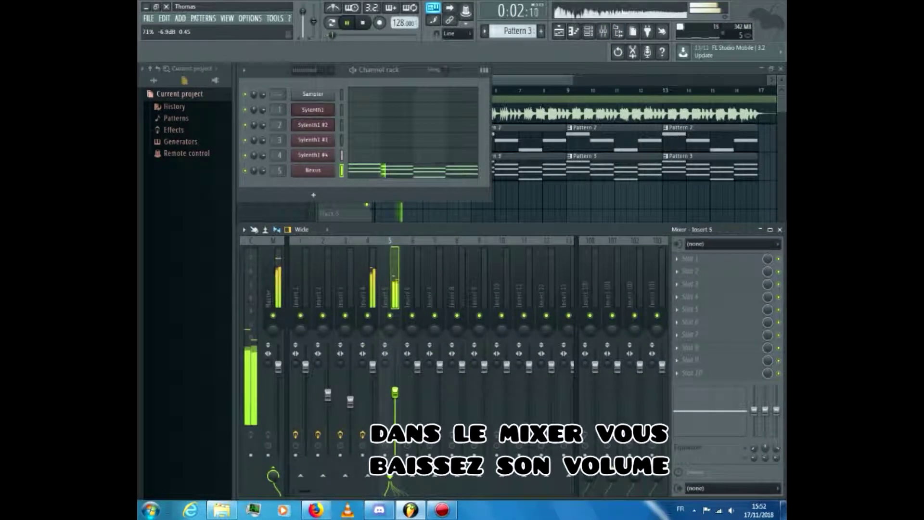
Step: Solo Insert 5, load Fruity Parametric EQ 2 on it and cut the pad's lows steeply with band 1 at about 268 Hz
{"action": "right_click", "coordinate": [390, 316]}
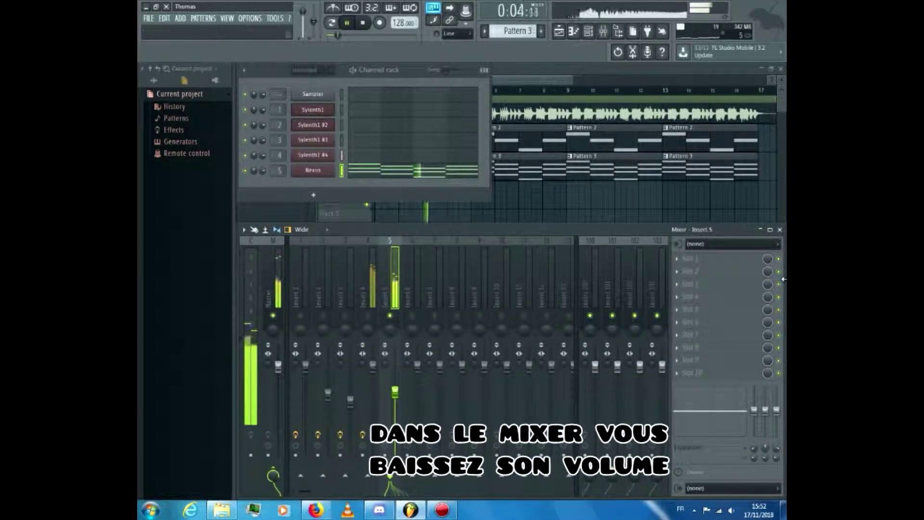
{"action": "left_click", "coordinate": [736, 266]}
{"action": "left_click", "coordinate": [494, 402]}
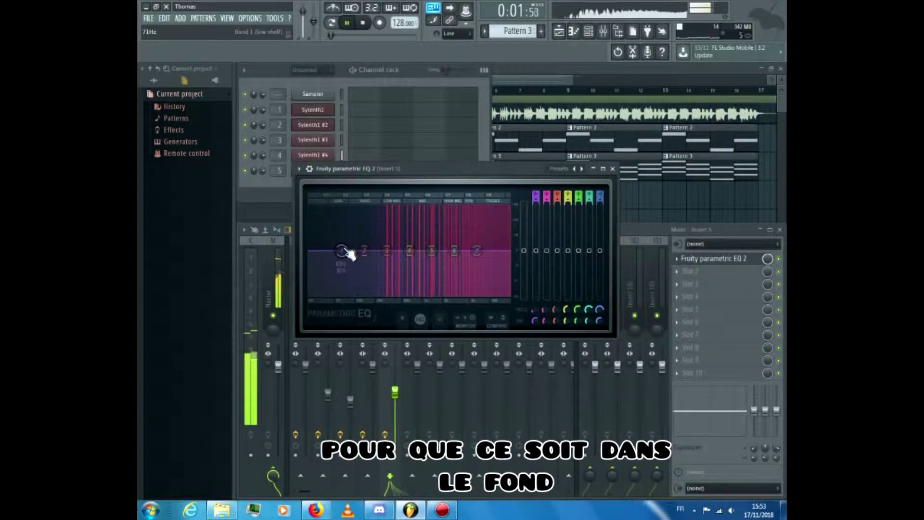
{"action": "left_click_drag", "start_coordinate": [346, 252], "coordinate": [386, 296]}
{"action": "right_click", "coordinate": [385, 296]}
{"action": "left_click", "coordinate": [425, 332]}
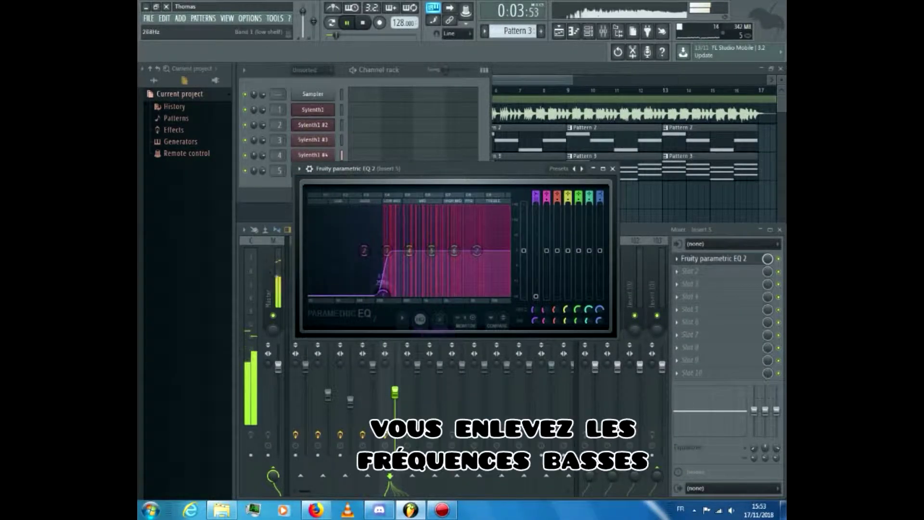
Step: Boost the pad's high frequencies in the Insert 5 equalizer and take the insert out of solo
{"action": "left_click_drag", "start_coordinate": [477, 251], "coordinate": [493, 221]}
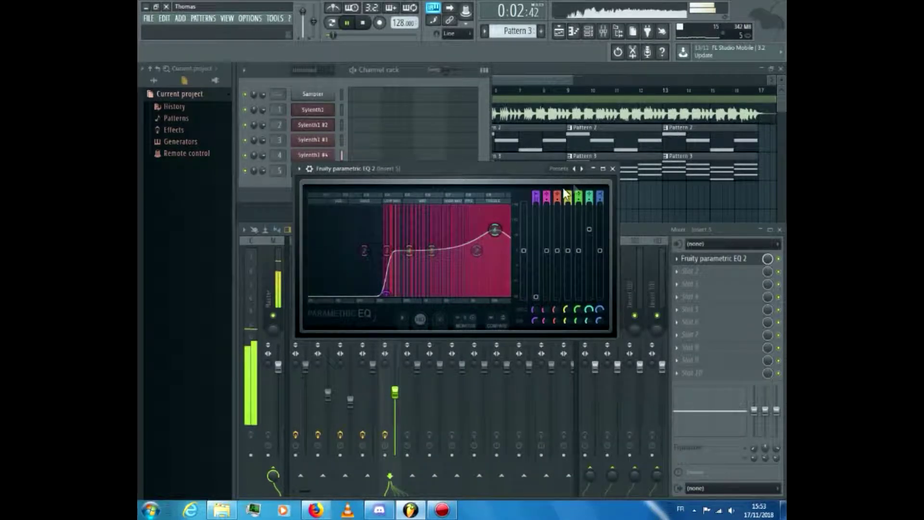
{"action": "left_click", "coordinate": [613, 169]}
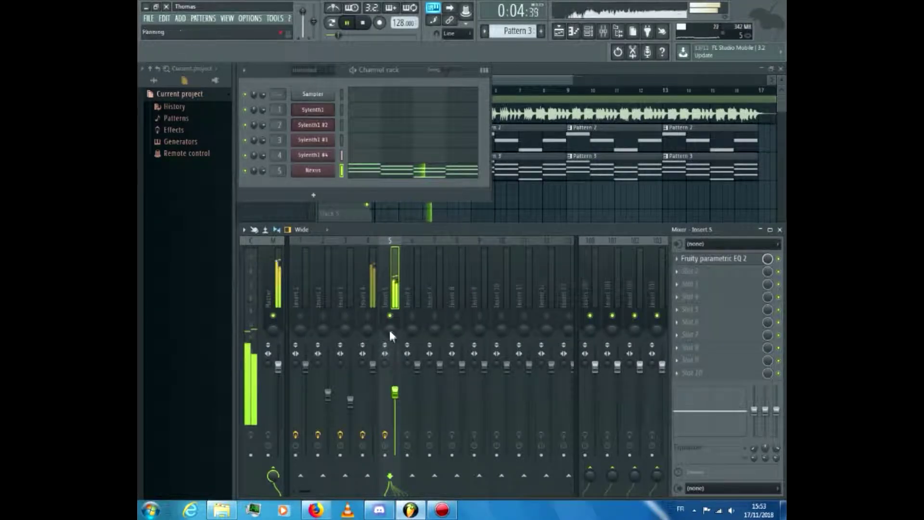
{"action": "right_click", "coordinate": [393, 316]}
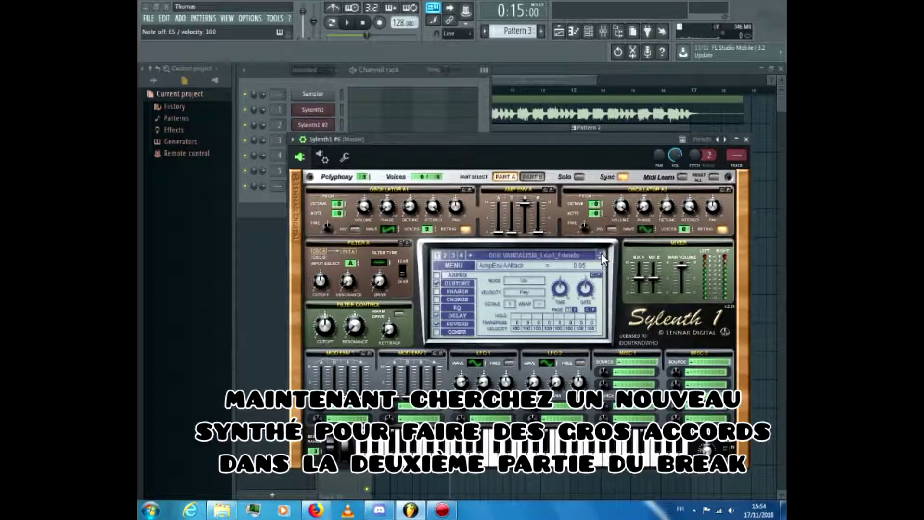
Step: Browse the presets of Sylenth1 #6 and choose VANDALISM_Lead_Mammal for the big chords
{"action": "left_click", "coordinate": [599, 252]}
{"action": "left_click", "coordinate": [599, 252]}
{"action": "left_click", "coordinate": [599, 253]}
{"action": "left_click", "coordinate": [599, 252]}
{"action": "left_click", "coordinate": [599, 252]}
Step: Paste the pluck melody from Pattern 1 into Sylenth1 #6 in a new Pattern 4 and raise all notes one octave
{"action": "scroll", "coordinate": [599, 255], "scroll_direction": "up", "scroll_amount": 2}
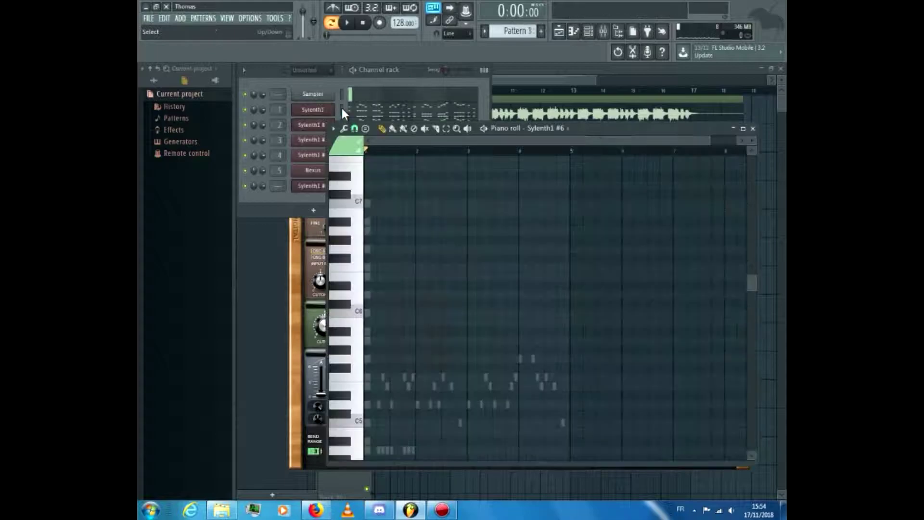
{"action": "key", "text": "KP_Add"}
{"action": "left_click", "coordinate": [368, 295]}
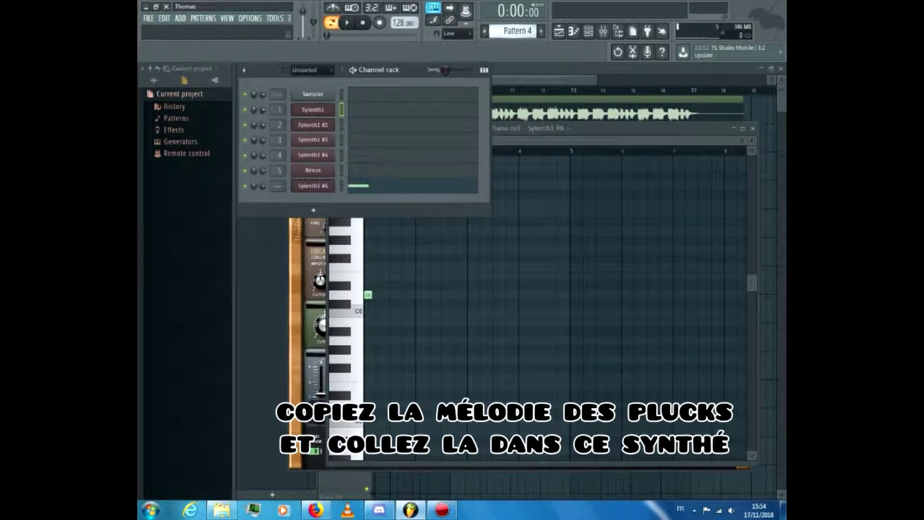
{"action": "key", "text": "ctrl+v"}
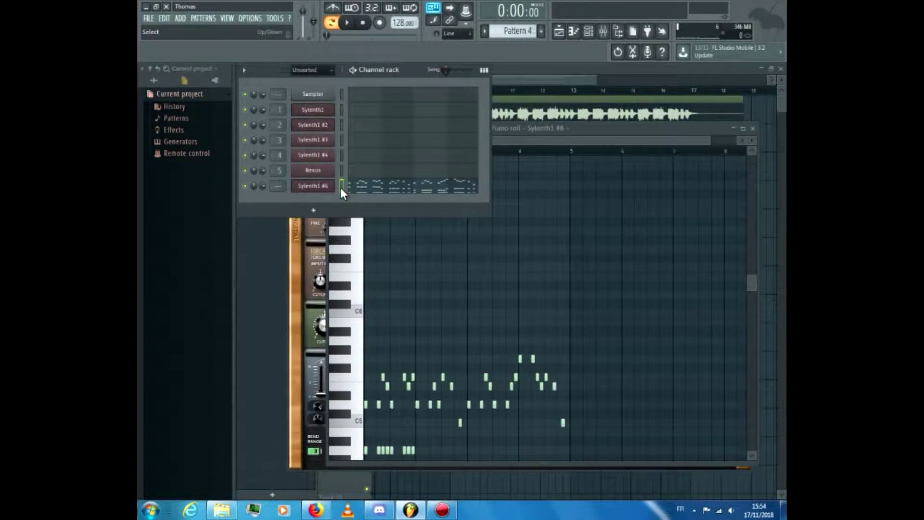
{"action": "scroll", "coordinate": [419, 282], "scroll_direction": "down", "scroll_amount": 4}
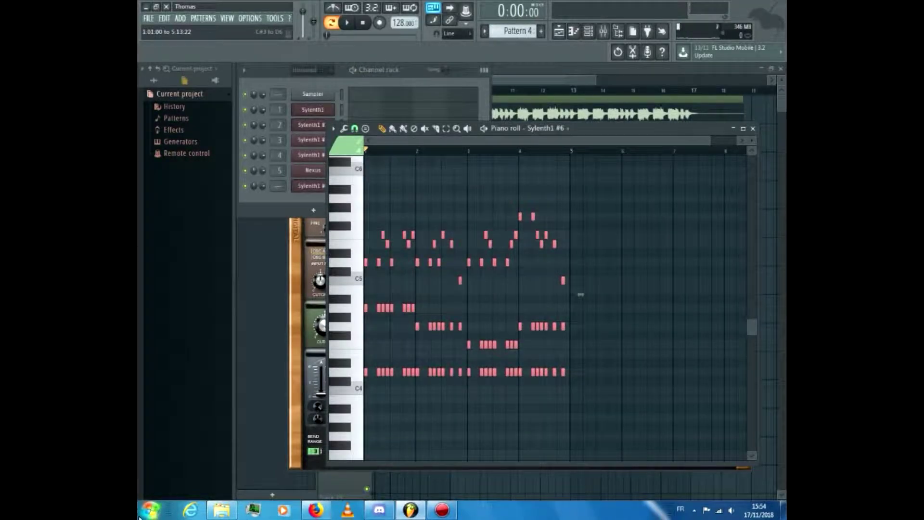
{"action": "key", "text": "space"}
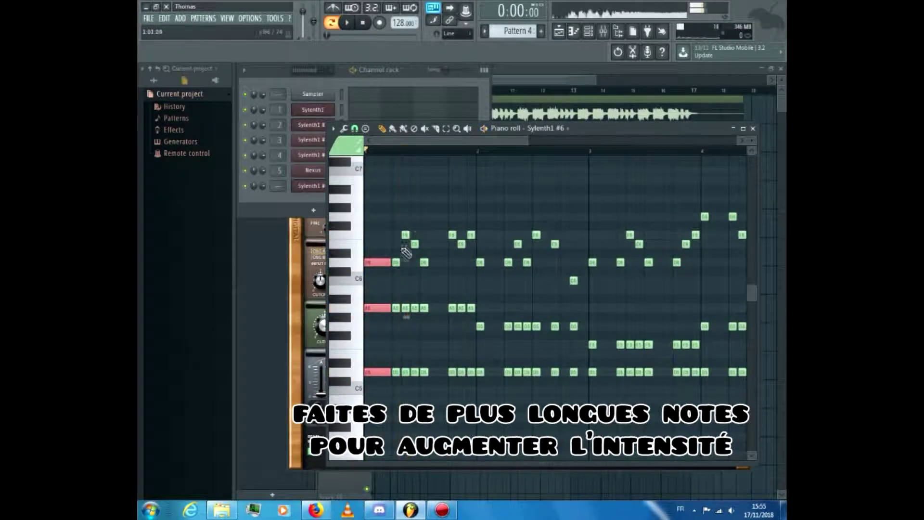
Step: Lengthen the Sylenth1 #6 chord notes that precede gaps in bars 1 and 2, checking them during playback
{"action": "left_click_drag", "start_coordinate": [424, 231], "coordinate": [434, 386]}
{"action": "left_click_drag", "start_coordinate": [428, 372], "coordinate": [446, 372]}
{"action": "key", "text": "space"}
{"action": "left_click_drag", "start_coordinate": [486, 241], "coordinate": [487, 402]}
{"action": "key", "text": "space"}
Step: Lengthen the Sylenth1 #6 chord notes before the gaps in bars 3 and 4, including the last two chords
{"action": "left_click_drag", "start_coordinate": [589, 256], "coordinate": [605, 408]}
{"action": "left_click_drag", "start_coordinate": [662, 240], "coordinate": [674, 286]}
{"action": "left_click_drag", "start_coordinate": [674, 286], "coordinate": [677, 400]}
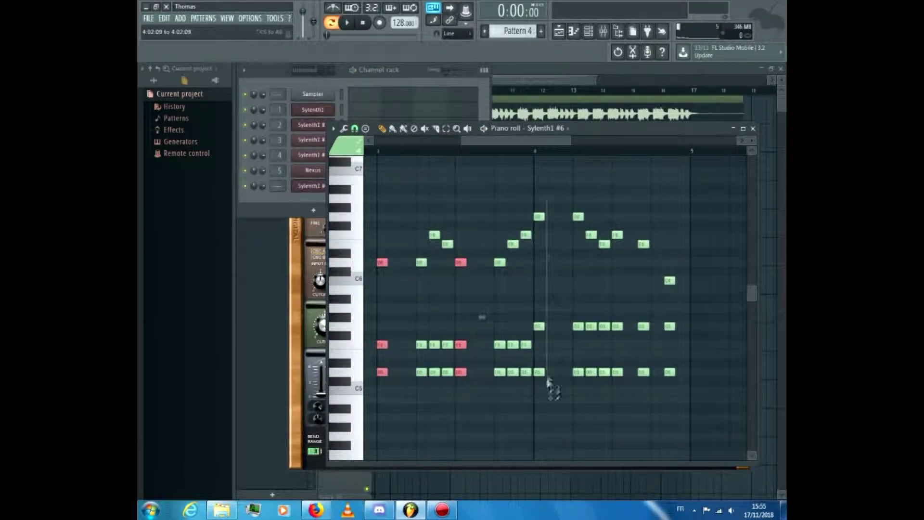
{"action": "left_click_drag", "start_coordinate": [533, 195], "coordinate": [558, 422]}
{"action": "left_click_drag", "start_coordinate": [623, 202], "coordinate": [692, 382]}
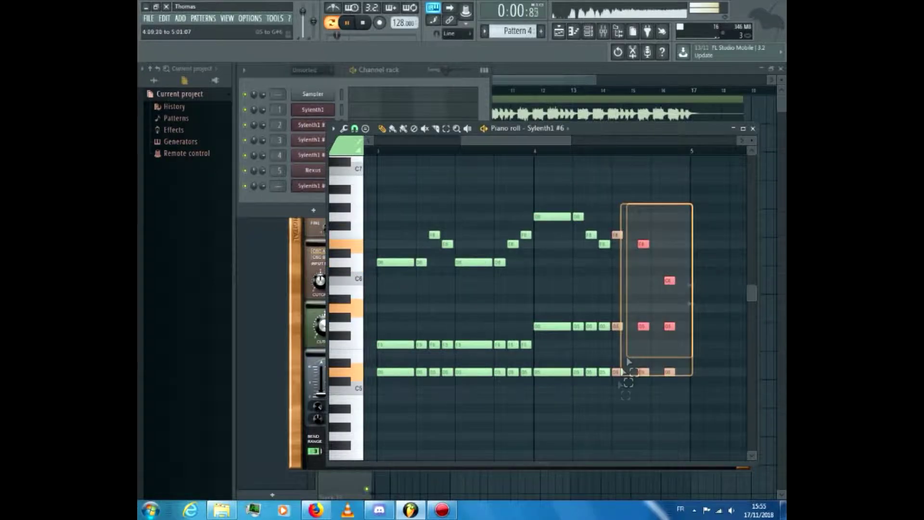
Step: Play Pattern 4 and sharpen the chord attack by setting the ModEnv 2 decay of Sylenth1 #6 to 0.88
{"action": "key", "text": "space"}
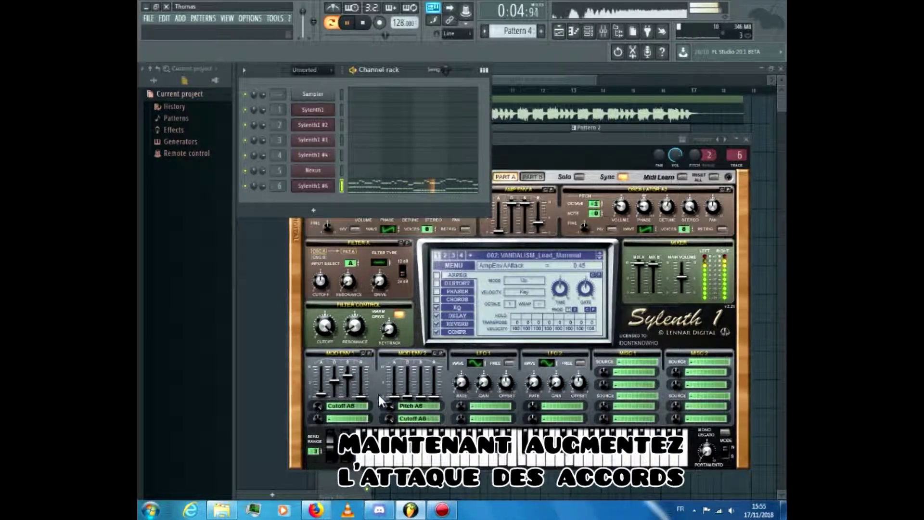
{"action": "left_click_drag", "start_coordinate": [405, 397], "coordinate": [406, 391]}
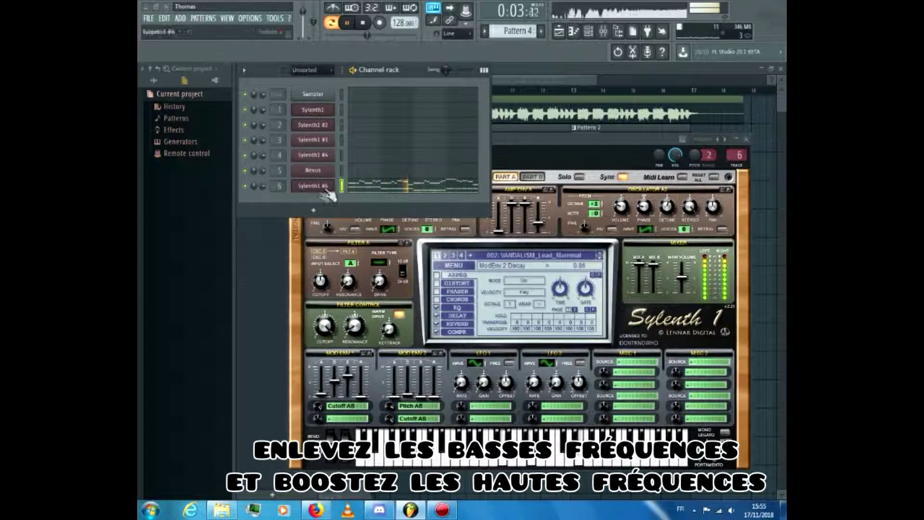
Step: Load Fruity Parametric EQ 2 on mixer Insert 6 and cut the low frequencies of the Sylenth1 #6 chords steeply with band 1
{"action": "left_click", "coordinate": [604, 32]}
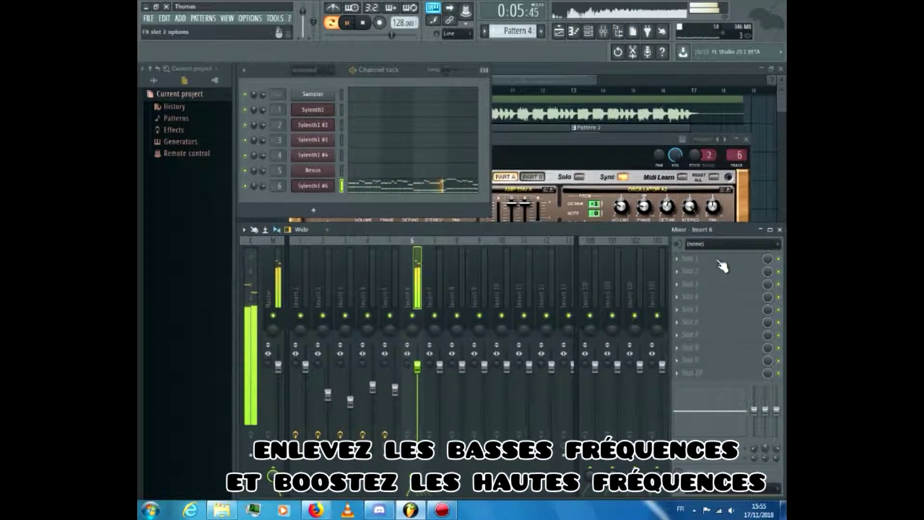
{"action": "left_click", "coordinate": [713, 258]}
{"action": "left_click", "coordinate": [574, 413]}
{"action": "left_click_drag", "start_coordinate": [368, 276], "coordinate": [414, 322]}
{"action": "right_click", "coordinate": [411, 322]}
{"action": "left_click", "coordinate": [433, 362]}
Step: Boost the mid and high frequencies of the Sylenth1 #6 chords in the Insert 6 equalizer and close it
{"action": "mouse_move", "coordinate": [436, 277]}
{"action": "left_mouse_down"}
{"action": "mouse_move", "coordinate": [446, 264]}
{"action": "mouse_move", "coordinate": [441, 272]}
{"action": "left_mouse_up"}
{"action": "mouse_move", "coordinate": [480, 277]}
{"action": "left_mouse_down"}
{"action": "mouse_move", "coordinate": [502, 265]}
{"action": "mouse_move", "coordinate": [490, 270]}
{"action": "left_mouse_up"}
{"action": "left_click", "coordinate": [640, 195]}
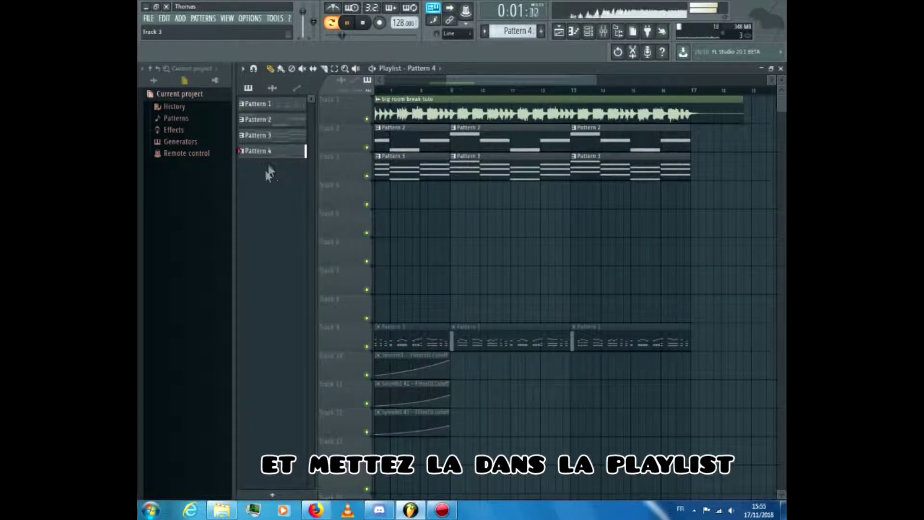
Step: Place Pattern 4 on playlist Track 4 at bar 9
{"action": "left_click_drag", "start_coordinate": [267, 153], "coordinate": [451, 198]}
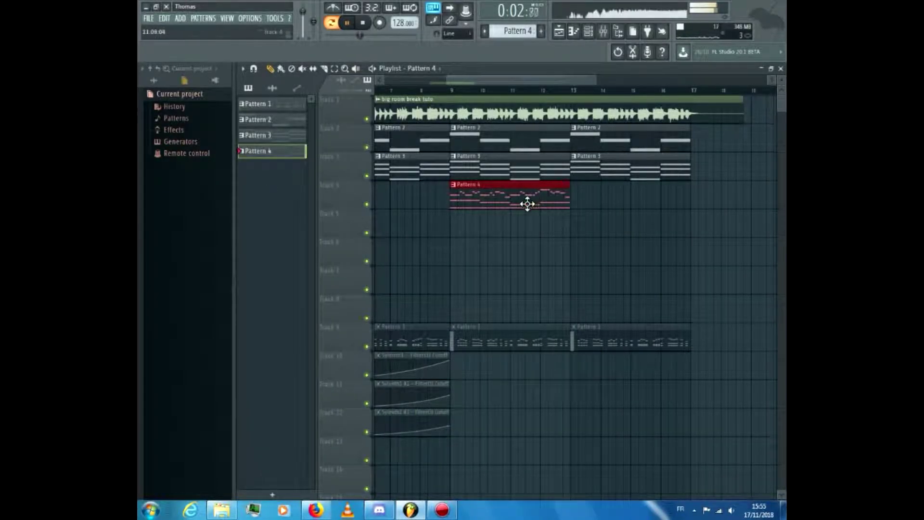
Step: Place Pattern 4 again on playlist Track 4 at bar 13
{"action": "left_click", "coordinate": [605, 203]}
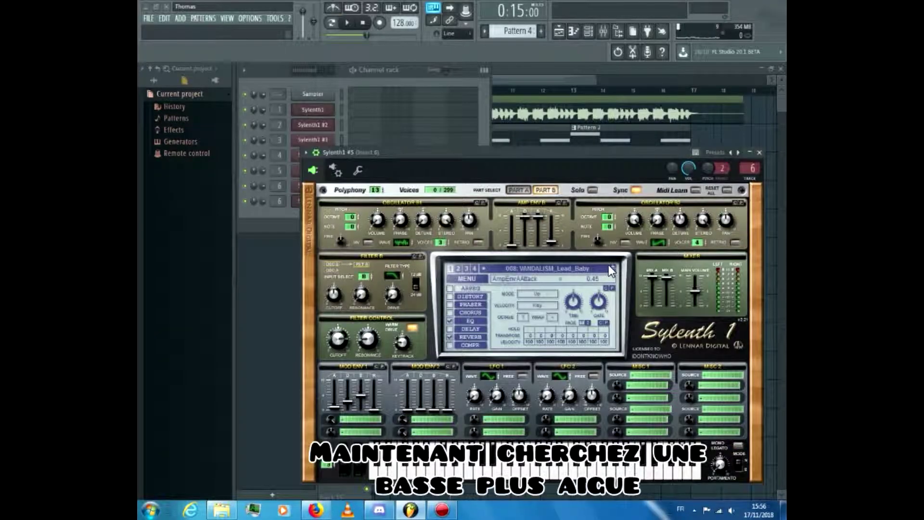
Step: Browse the Sylenth1 #5 presets, choose 012: VANDALISM_Bass_Bingo and close the plugin
{"action": "left_click", "coordinate": [613, 273]}
{"action": "left_click", "coordinate": [612, 273]}
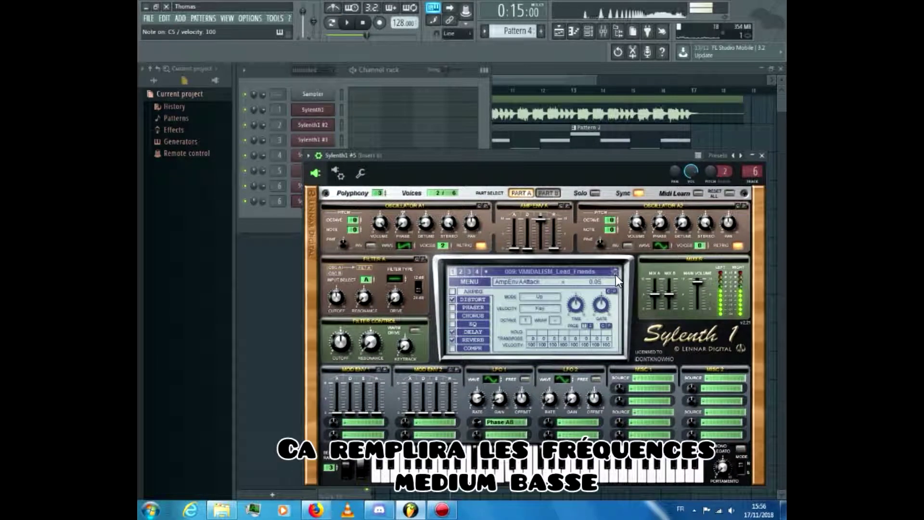
{"action": "left_click", "coordinate": [616, 273]}
{"action": "left_click", "coordinate": [617, 273]}
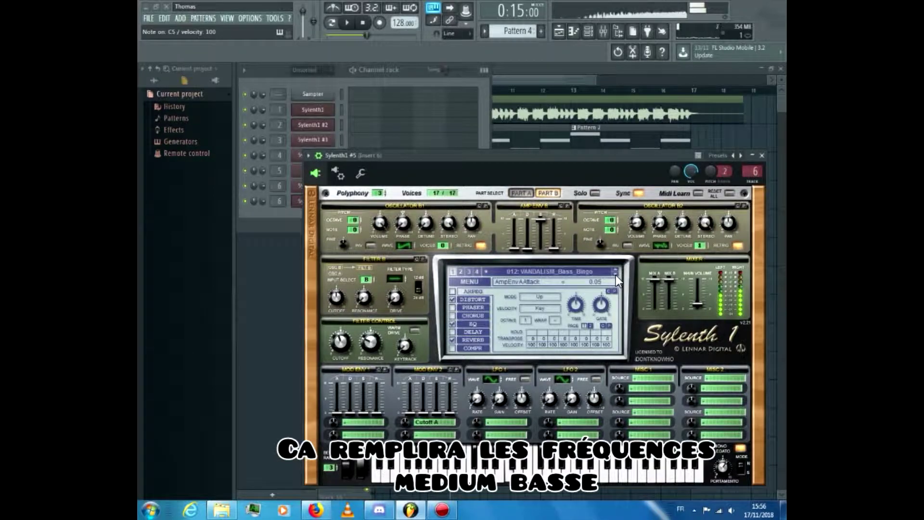
{"action": "left_click", "coordinate": [762, 156]}
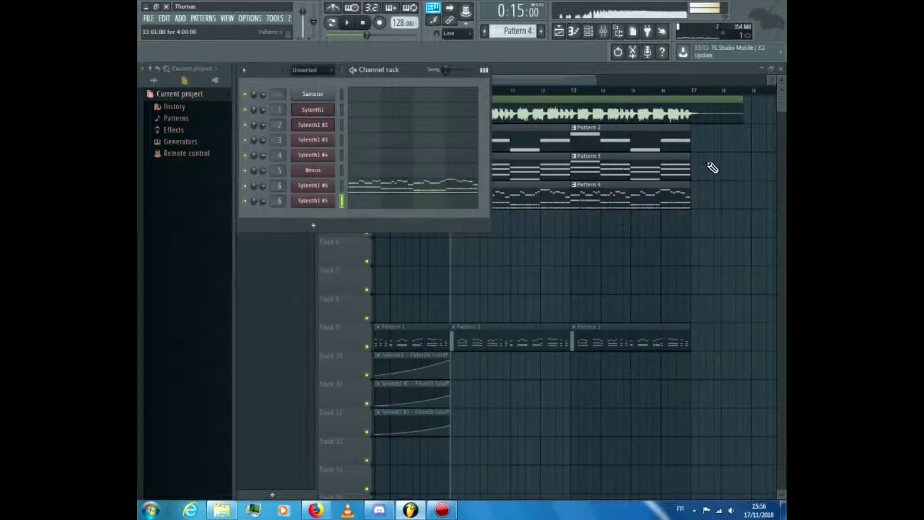
Step: Draw a bass line of one-bar notes starting on D5 in the Sylenth1 #5 piano roll, following the ghost chords
{"action": "left_click", "coordinate": [375, 208]}
{"action": "scroll", "coordinate": [378, 291], "scroll_direction": "down", "scroll_amount": 3}
{"action": "scroll", "coordinate": [385, 292], "scroll_direction": "up", "scroll_amount": 4}
{"action": "left_click", "coordinate": [403, 291]}
{"action": "right_click", "coordinate": [411, 291]}
{"action": "key", "text": "space"}
{"action": "left_click_drag", "start_coordinate": [385, 290], "coordinate": [492, 291]}
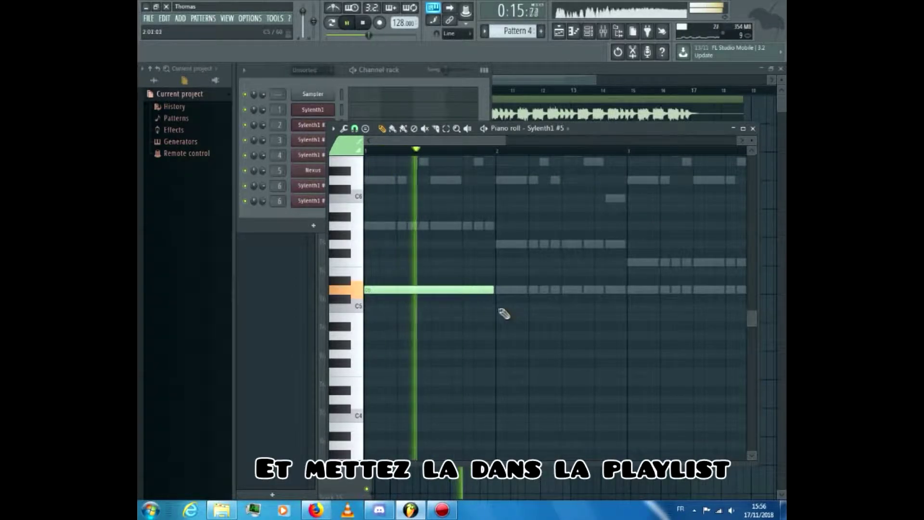
{"action": "left_click", "coordinate": [501, 311]}
{"action": "scroll", "coordinate": [499, 337], "scroll_direction": "down", "scroll_amount": 3}
{"action": "left_click", "coordinate": [507, 338]}
{"action": "left_click", "coordinate": [575, 309]}
Step: Move the Sylenth1 #5 bass notes into a new Pattern 5 and place it on playlist Track 5 at bars 9 and 13
{"action": "key", "text": "ctrl+a"}
{"action": "key", "text": "ctrl+x"}
{"action": "key", "text": "space"}
{"action": "left_click", "coordinate": [754, 129]}
{"action": "left_click", "coordinate": [543, 32]}
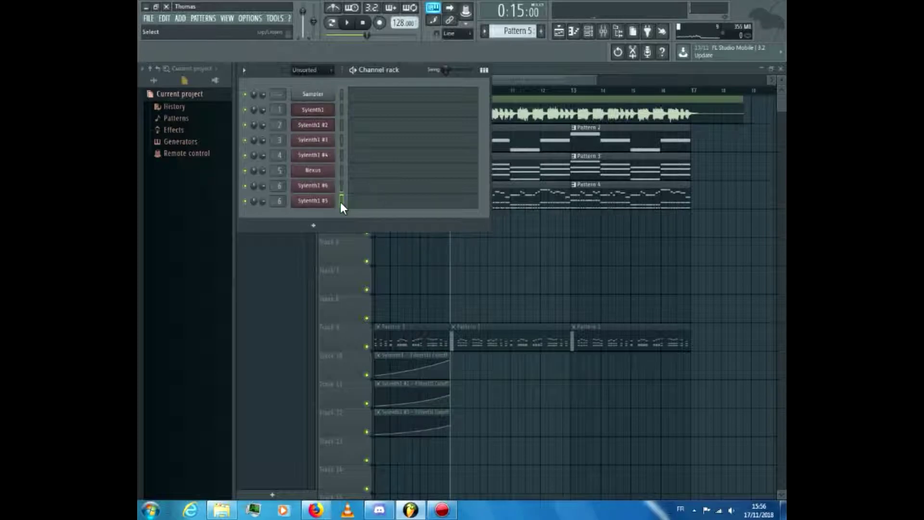
{"action": "left_click", "coordinate": [341, 201]}
{"action": "key", "text": "space"}
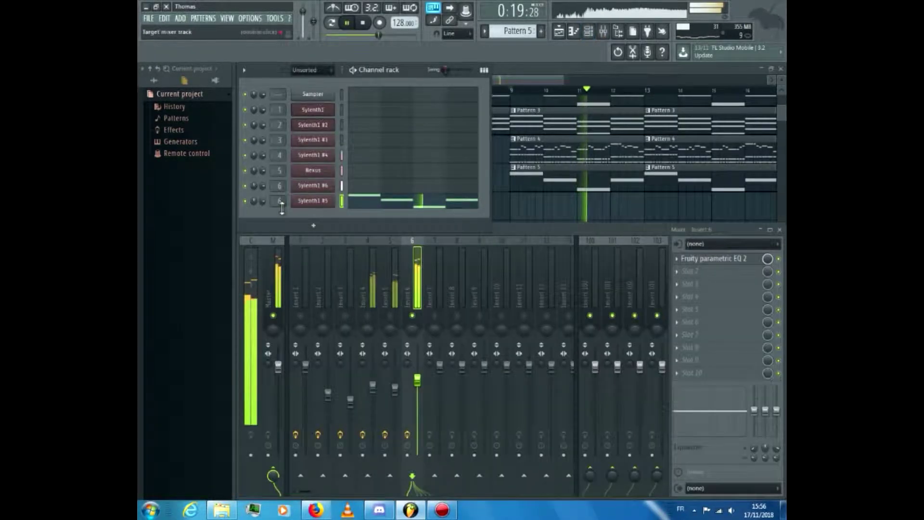
Step: Route Sylenth1 #5 to mixer Insert 7 and lower that track's fader slightly
{"action": "left_click_drag", "start_coordinate": [282, 208], "coordinate": [275, 206]}
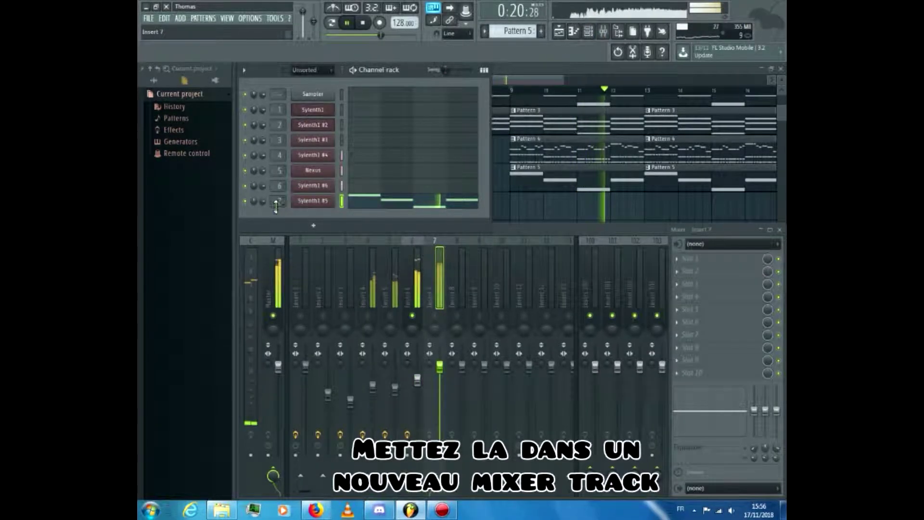
{"action": "left_click", "coordinate": [441, 289]}
{"action": "left_click_drag", "start_coordinate": [440, 366], "coordinate": [440, 382]}
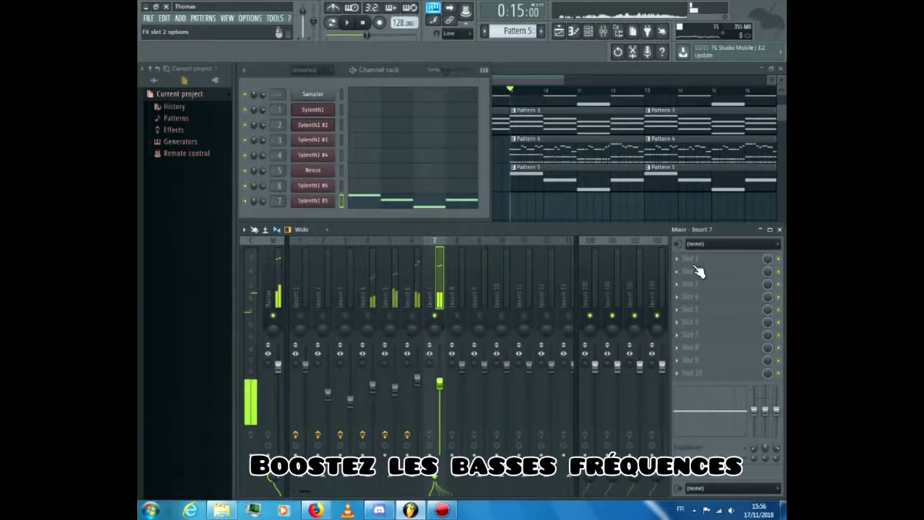
Step: Load Fruity Parametric EQ 2 on mixer Insert 7 and cut the lowest frequencies with band 1
{"action": "left_click", "coordinate": [696, 260]}
{"action": "left_click", "coordinate": [548, 426]}
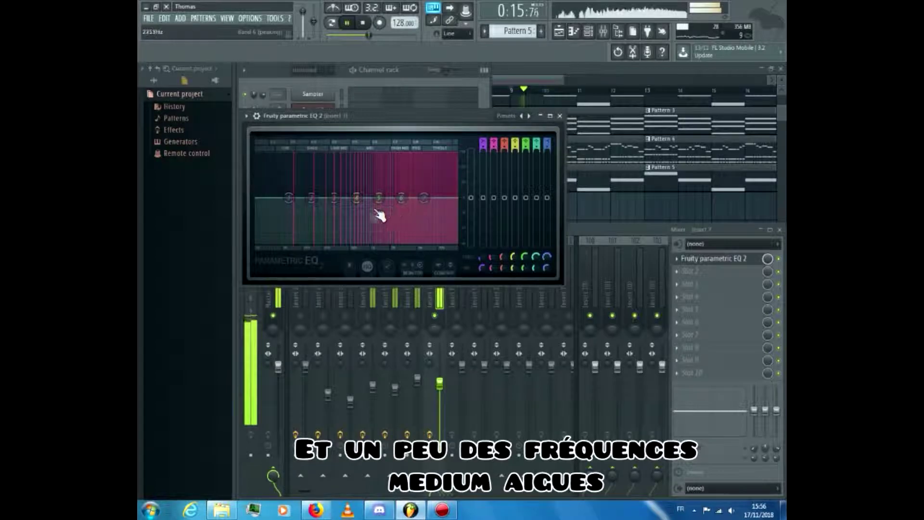
{"action": "left_click_drag", "start_coordinate": [288, 198], "coordinate": [285, 241]}
Step: Boost the bass with band 3 and the upper mids with band 7 in the Insert 7 equalizer and close it
{"action": "left_click_drag", "start_coordinate": [312, 180], "coordinate": [320, 177]}
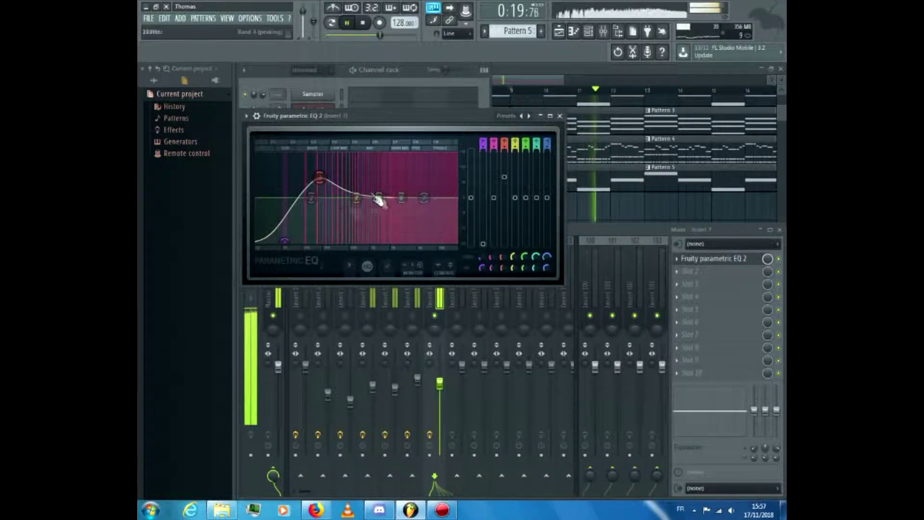
{"action": "left_click_drag", "start_coordinate": [420, 202], "coordinate": [401, 181]}
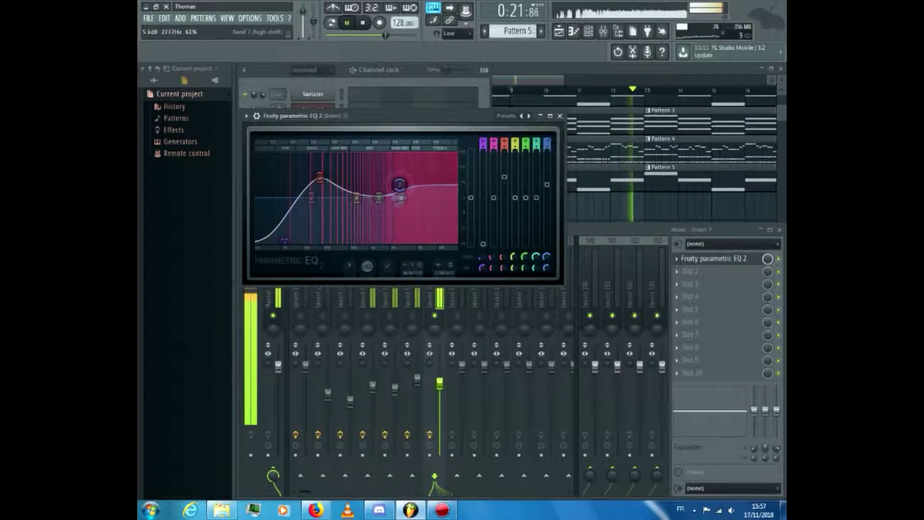
{"action": "left_click", "coordinate": [560, 115]}
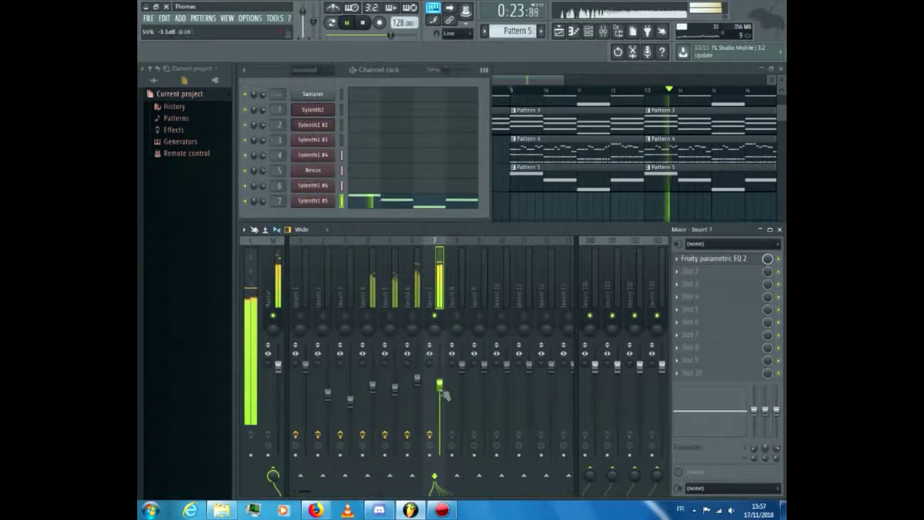
Step: Unsolo mixer Insert 7 and play the arrangement with all layers
{"action": "right_click", "coordinate": [435, 316]}
{"action": "key", "text": "space"}
{"action": "scroll", "coordinate": [575, 190], "scroll_direction": "down", "scroll_amount": 4}
{"action": "right_click", "coordinate": [571, 202]}
{"action": "key", "text": "space"}
{"action": "scroll", "coordinate": [512, 213], "scroll_direction": "up", "scroll_amount": 3}
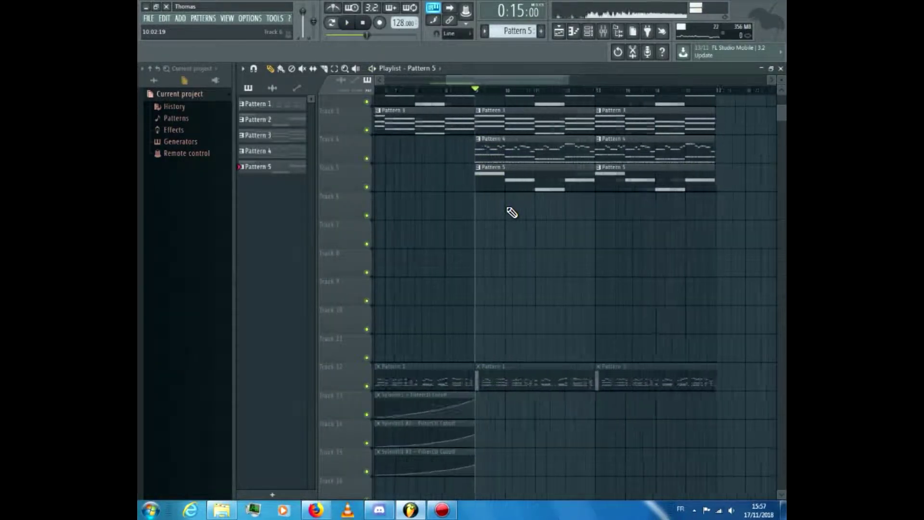
Step: Open the big room break tuto audio clip's channel settings and route it to mixer track 8
{"action": "scroll", "coordinate": [512, 212], "scroll_direction": "up", "scroll_amount": 2}
{"action": "double_click", "coordinate": [501, 118]}
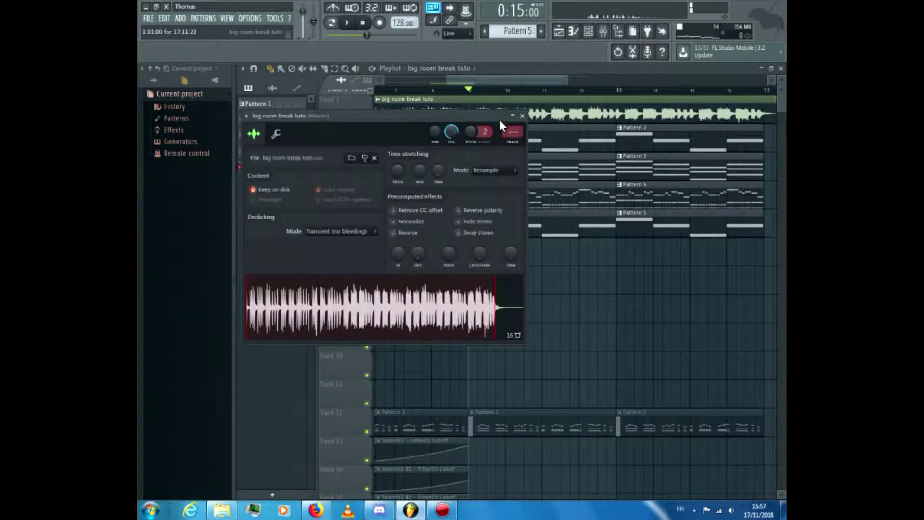
{"action": "left_click", "coordinate": [515, 143]}
{"action": "key", "text": "space"}
Step: Select the layer tracks together with Insert 8 in the mixer and route them only to Insert 100
{"action": "left_click_drag", "start_coordinate": [460, 276], "coordinate": [396, 276]}
{"action": "right_click", "coordinate": [591, 477]}
{"action": "left_click", "coordinate": [621, 462]}
Step: Rename mixer Insert 100 as SIDECHAIN
{"action": "left_click", "coordinate": [591, 272]}
{"action": "key", "text": "space"}
{"action": "key", "text": "F2"}
{"action": "type", "text": "SIDECHAI"}
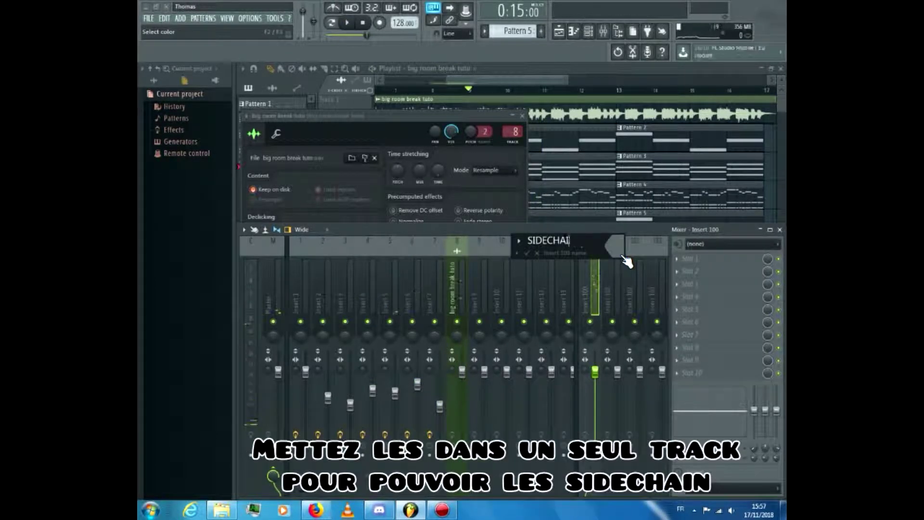
{"action": "type", "text": "N"}
{"action": "key", "text": "Return"}
Step: Load Kickstart on the SIDECHAIN mixer track, play the ducked mix and close the plugin
{"action": "left_click", "coordinate": [687, 283]}
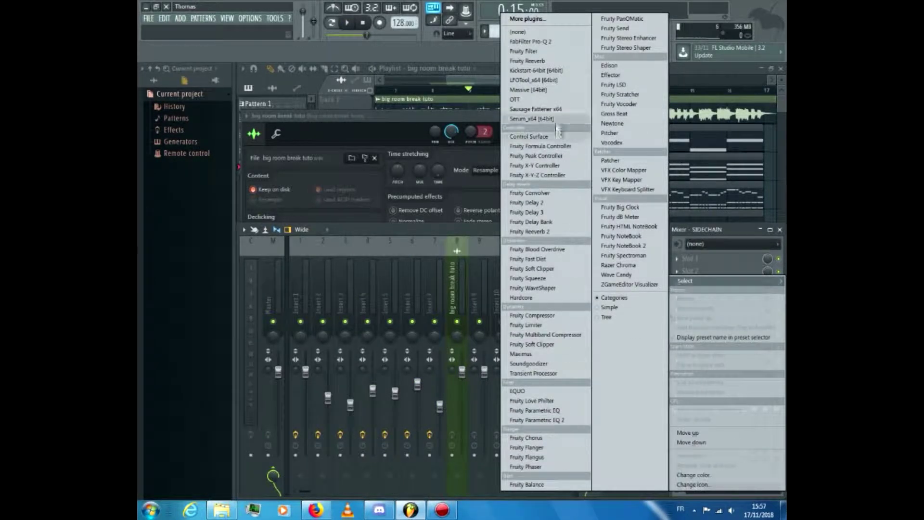
{"action": "left_click", "coordinate": [536, 70]}
{"action": "key", "text": "space"}
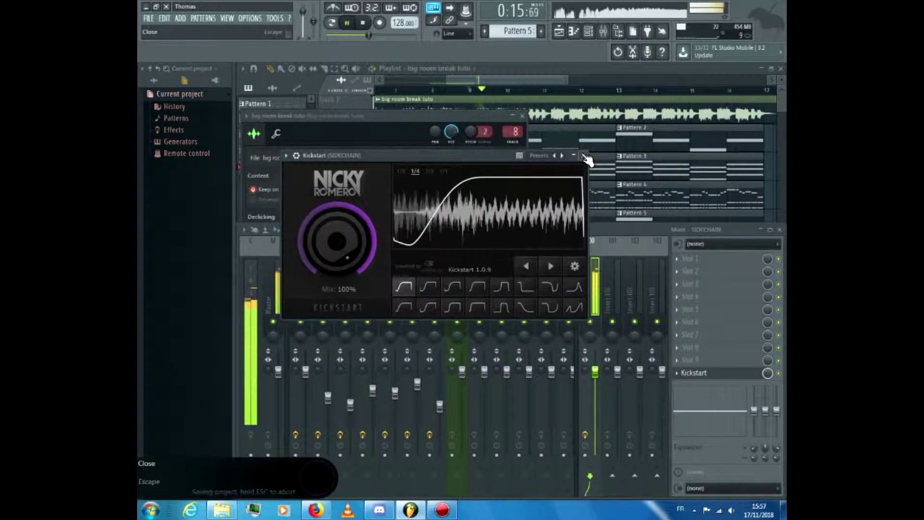
{"action": "left_click", "coordinate": [583, 155]}
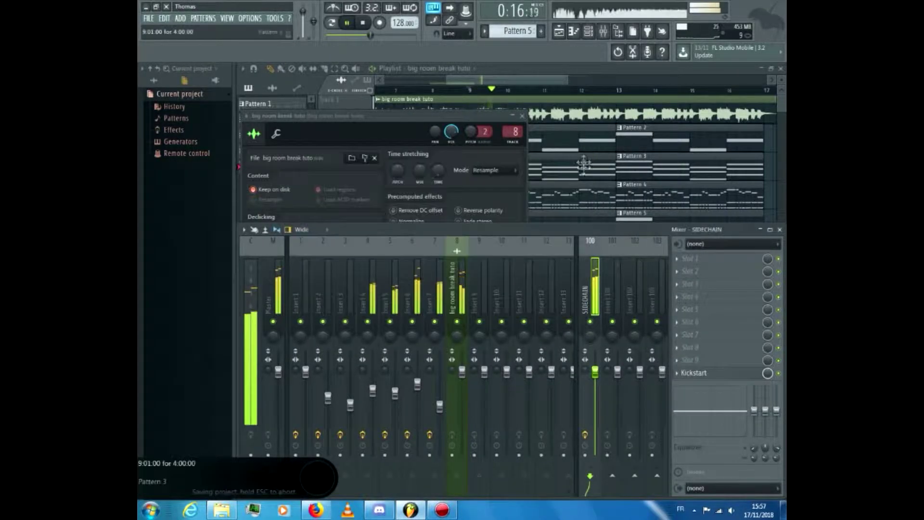
{"action": "key", "text": "space"}
Step: Show the Unsorted channels in the channel rack and clone the Sylenth1 #5 channel
{"action": "left_click", "coordinate": [603, 32]}
{"action": "left_click", "coordinate": [590, 33]}
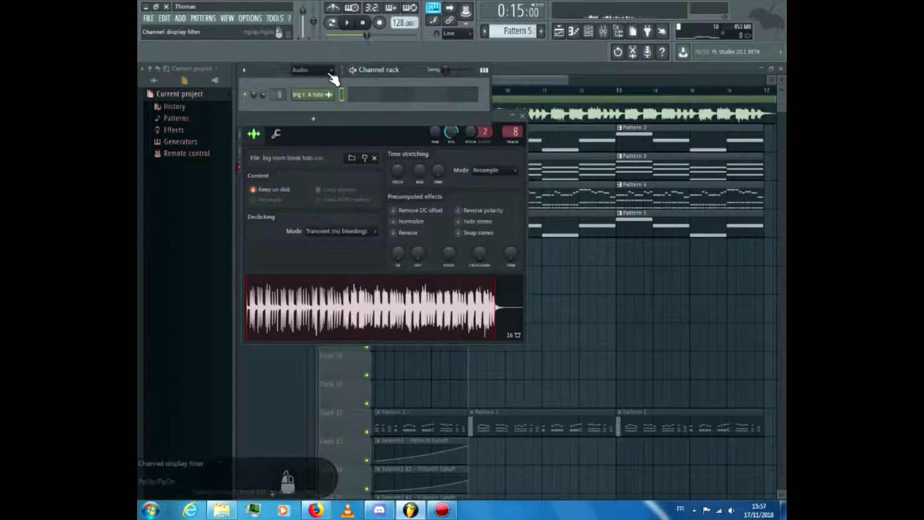
{"action": "left_click", "coordinate": [310, 113]}
{"action": "right_click", "coordinate": [332, 200]}
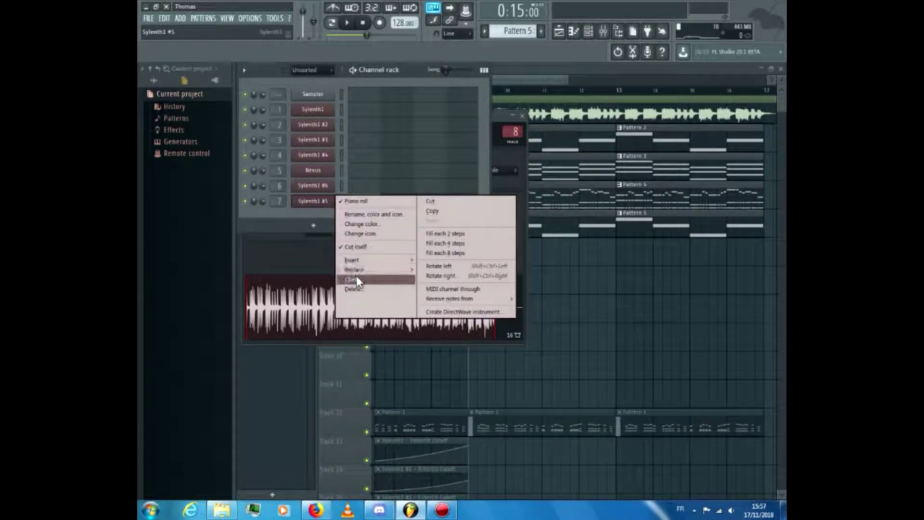
{"action": "left_click", "coordinate": [359, 278]}
Step: Choose the preset 055: VANDALISM_Lead_Drugs in Sylenth1 #7 and close the plugin
{"action": "left_click", "coordinate": [566, 287]}
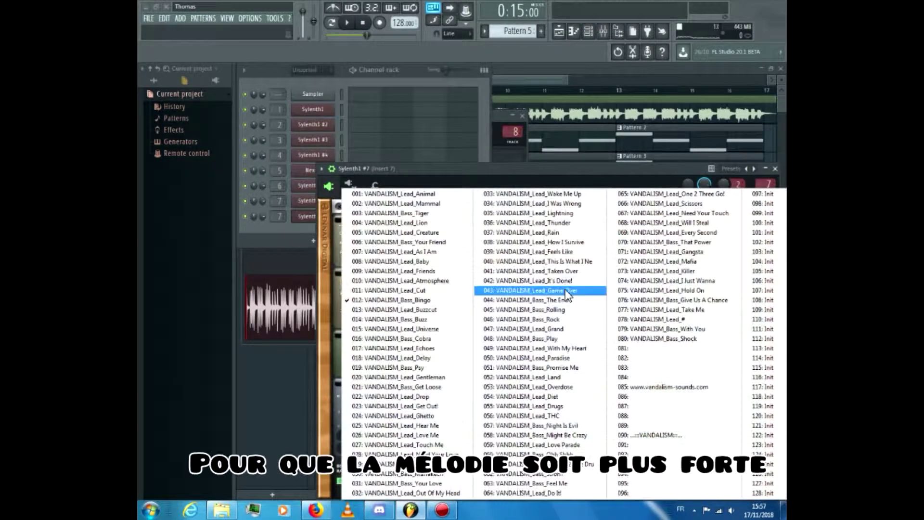
{"action": "left_click", "coordinate": [544, 194]}
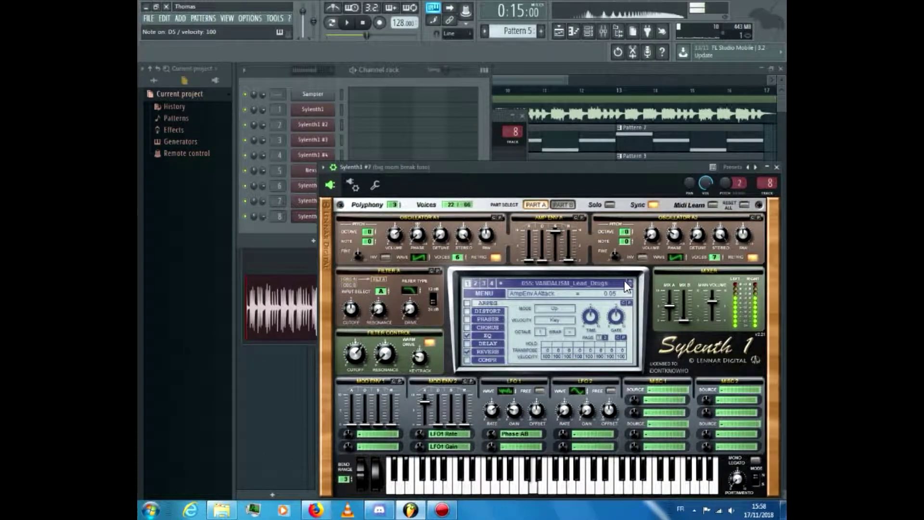
{"action": "left_click", "coordinate": [777, 167]}
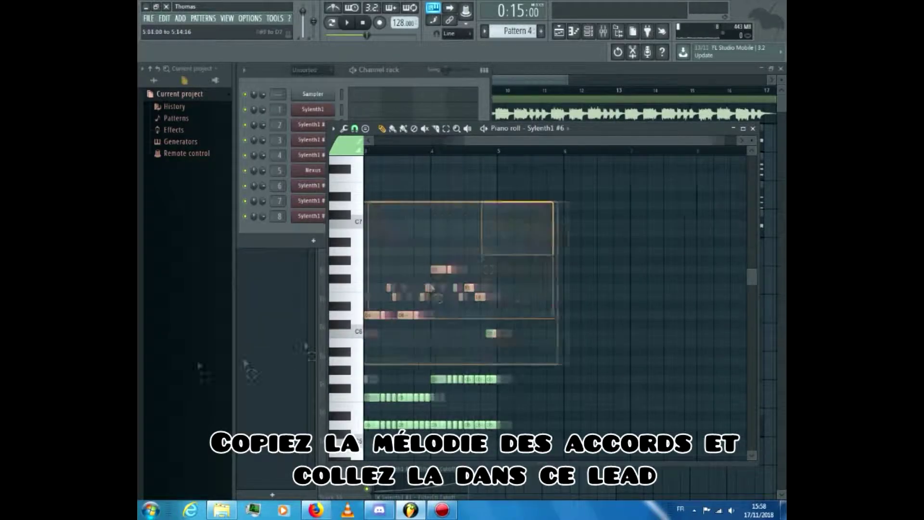
Step: Paste the chords' top melody from Pattern 4 into the Sylenth1 #7 piano roll of a new Pattern 6 and play it
{"action": "key", "text": "ctrl+v"}
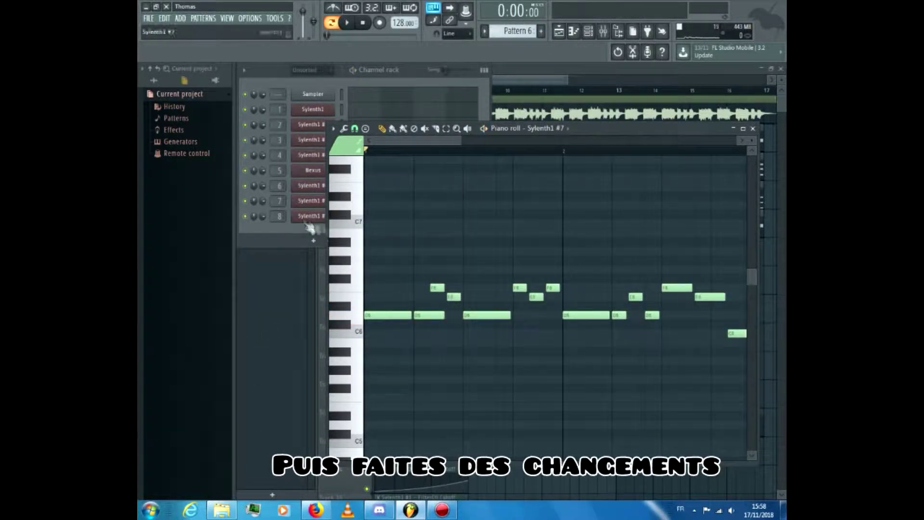
{"action": "left_click", "coordinate": [309, 217]}
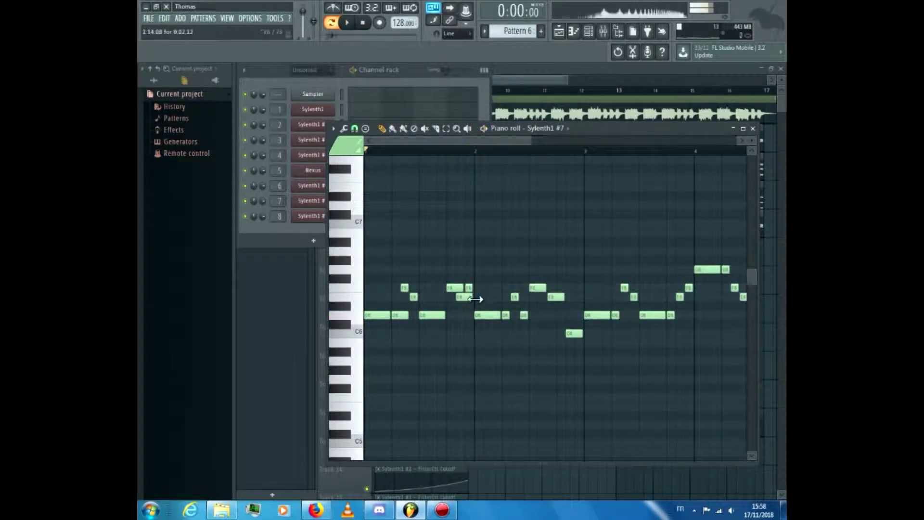
{"action": "key", "text": "space"}
Step: Add short D5 notes beneath the Sylenth1 #7 lead melody in bars 1 and 2
{"action": "left_click_drag", "start_coordinate": [383, 427], "coordinate": [375, 427]}
{"action": "key", "text": "space"}
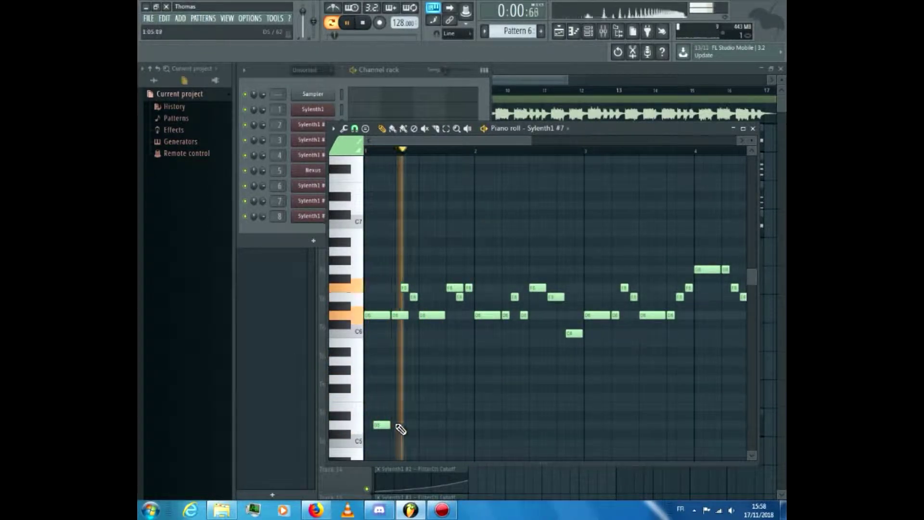
{"action": "scroll", "coordinate": [404, 424], "scroll_direction": "up", "scroll_amount": 2}
{"action": "scroll", "coordinate": [470, 375], "scroll_direction": "down", "scroll_amount": 3}
{"action": "left_click", "coordinate": [458, 345]}
{"action": "left_click_drag", "start_coordinate": [457, 345], "coordinate": [445, 345]}
{"action": "left_click", "coordinate": [536, 344]}
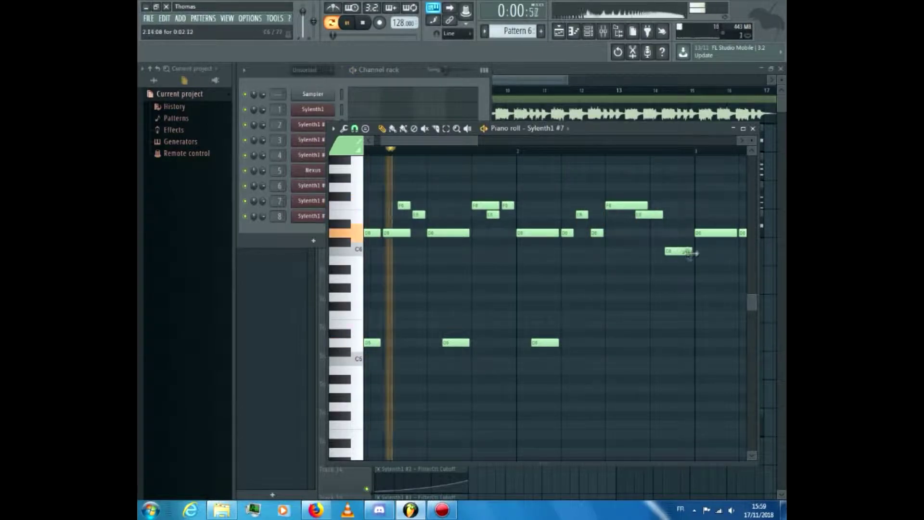
Step: Add low D5 notes in bar 3 and a G5 note in bar 4 beneath the Sylenth1 #7 melody
{"action": "scroll", "coordinate": [583, 351], "scroll_direction": "up", "scroll_amount": 3}
{"action": "left_click_drag", "start_coordinate": [495, 233], "coordinate": [512, 233]}
{"action": "scroll", "coordinate": [503, 260], "scroll_direction": "down", "scroll_amount": 1}
{"action": "left_click_drag", "start_coordinate": [602, 343], "coordinate": [614, 344]}
{"action": "scroll", "coordinate": [687, 349], "scroll_direction": "up", "scroll_amount": 2}
{"action": "left_click", "coordinate": [656, 297]}
{"action": "scroll", "coordinate": [642, 334], "scroll_direction": "up", "scroll_amount": 2}
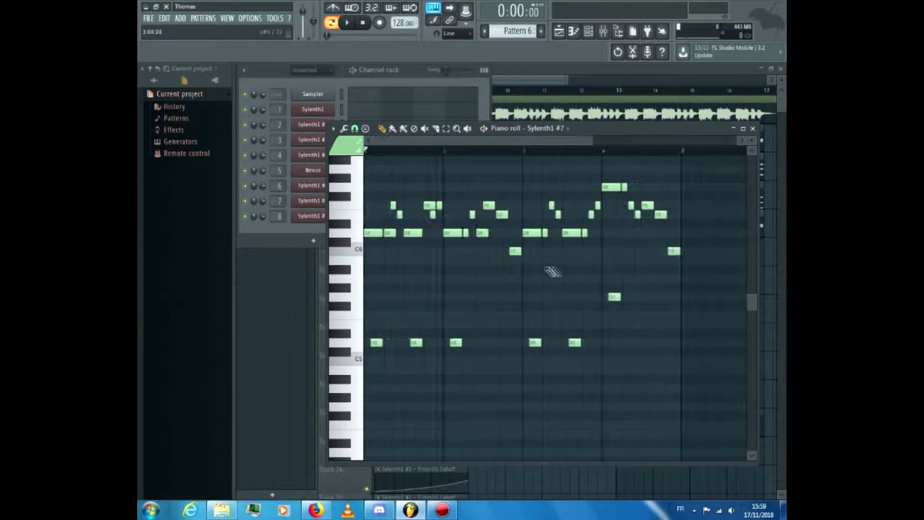
{"action": "scroll", "coordinate": [599, 267], "scroll_direction": "up", "scroll_amount": 2}
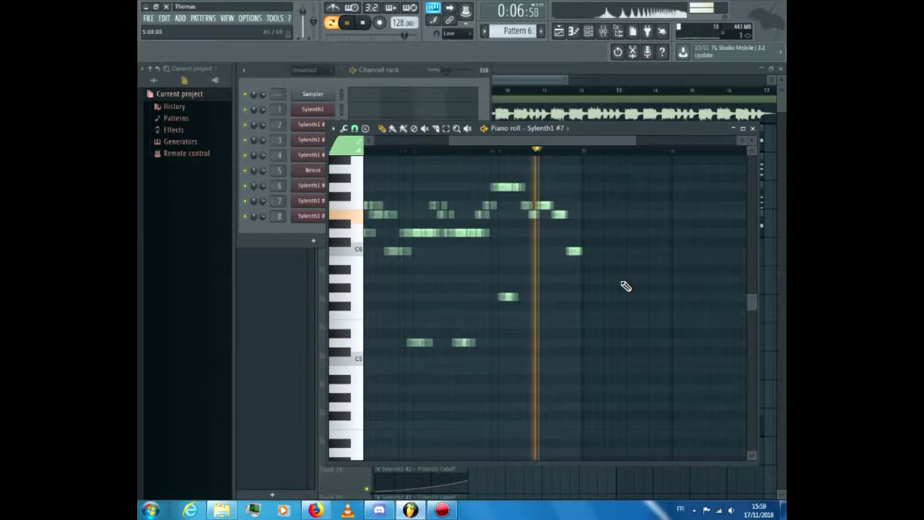
Step: Assign Sylenth1 #7 to mixer Insert 9 and route that track only to SIDECHAIN
{"action": "left_click", "coordinate": [754, 129]}
{"action": "key", "text": "F9"}
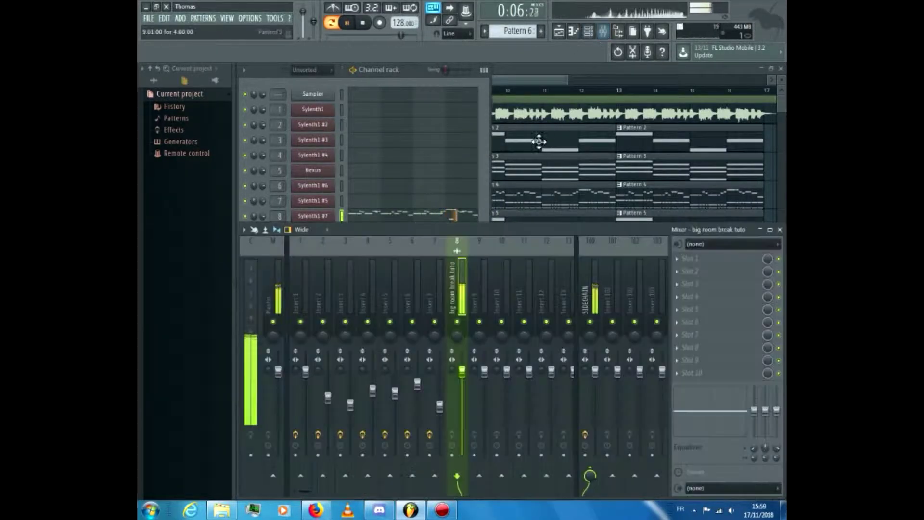
{"action": "left_click", "coordinate": [418, 86]}
{"action": "left_click_drag", "start_coordinate": [280, 216], "coordinate": [279, 211]}
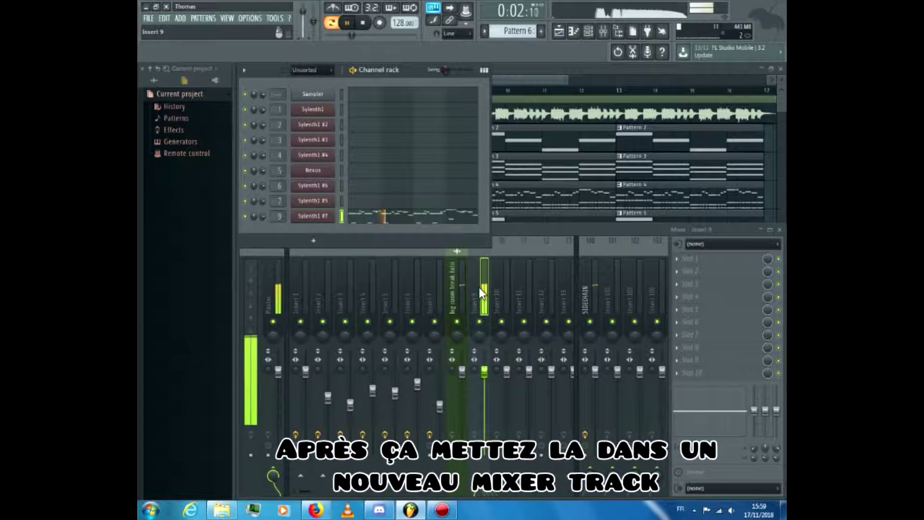
{"action": "right_click", "coordinate": [591, 466]}
{"action": "left_click", "coordinate": [626, 462]}
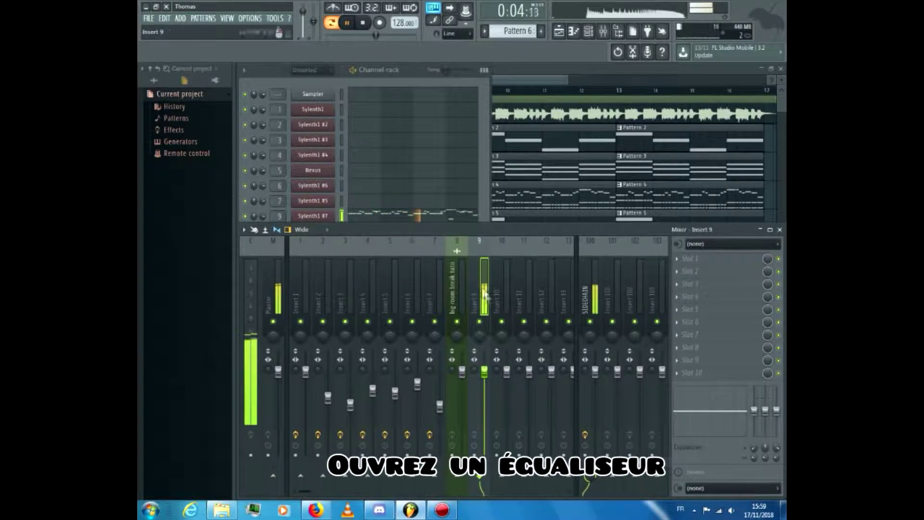
Step: Load Fruity Parametric EQ 2 on mixer Insert 9 and cut the lead's low frequencies steeply with band 1
{"action": "left_click", "coordinate": [705, 259]}
{"action": "mouse_move", "coordinate": [694, 271]}
{"action": "left_click", "coordinate": [568, 418]}
{"action": "left_click_drag", "start_coordinate": [342, 249], "coordinate": [389, 296]}
{"action": "right_click", "coordinate": [388, 296]}
{"action": "left_click", "coordinate": [428, 332]}
Step: Boost band 5 of the Insert 9 equalizer by about 5.4 dB near 4339 Hz and close it
{"action": "left_click_drag", "start_coordinate": [454, 251], "coordinate": [468, 236]}
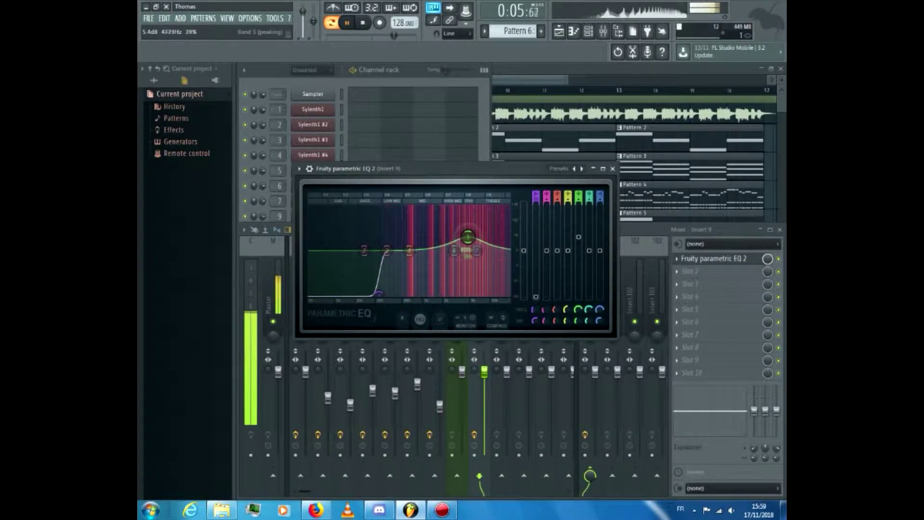
{"action": "left_click", "coordinate": [613, 168]}
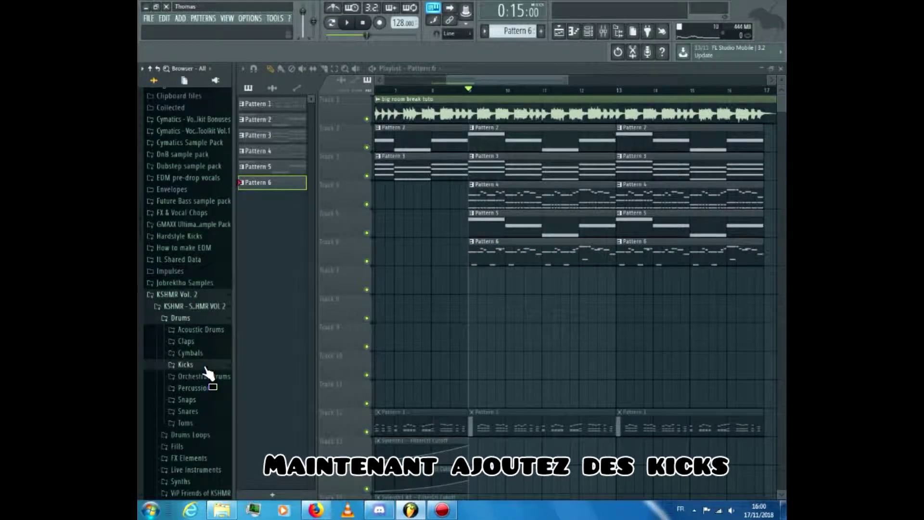
Step: Place KSHMR Punchy Kick 09 (D) on playlist Track 7 at bar 9 and repeat it back to back through bar 16
{"action": "left_click", "coordinate": [206, 366]}
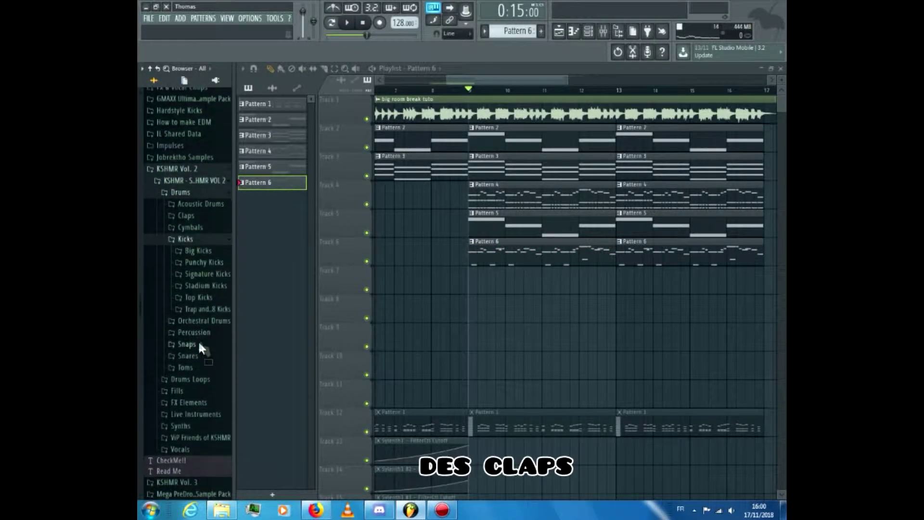
{"action": "left_click", "coordinate": [213, 259]}
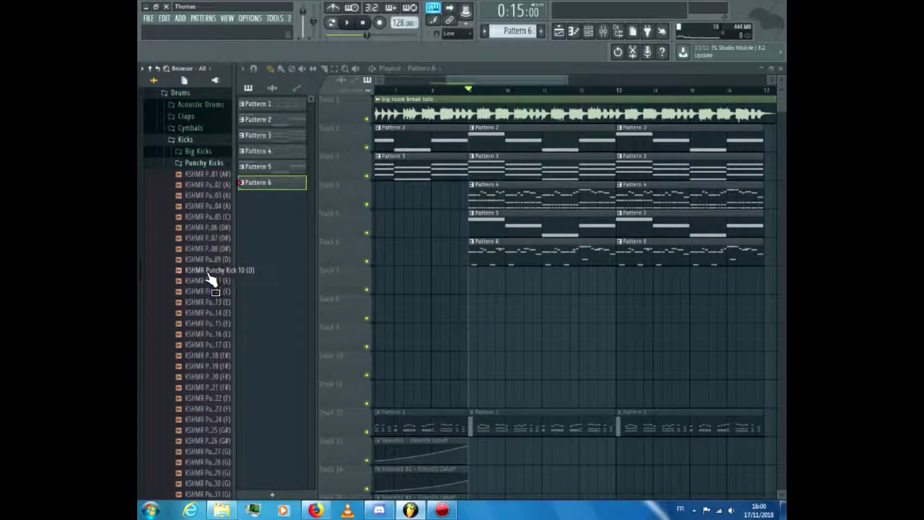
{"action": "left_click_drag", "start_coordinate": [215, 277], "coordinate": [472, 282]}
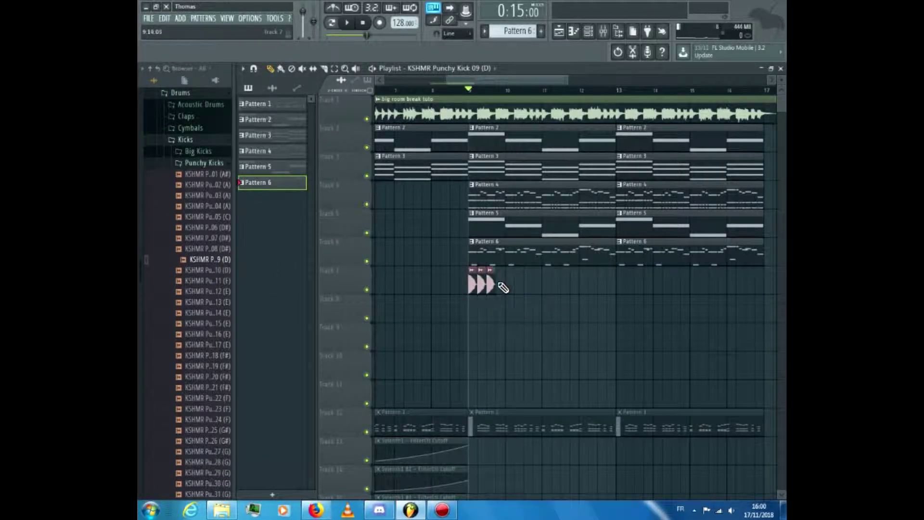
{"action": "left_click", "coordinate": [281, 69]}
{"action": "left_click_drag", "start_coordinate": [529, 285], "coordinate": [761, 285]}
{"action": "key", "text": "space"}
{"action": "scroll", "coordinate": [540, 343], "scroll_direction": "down", "scroll_amount": 3}
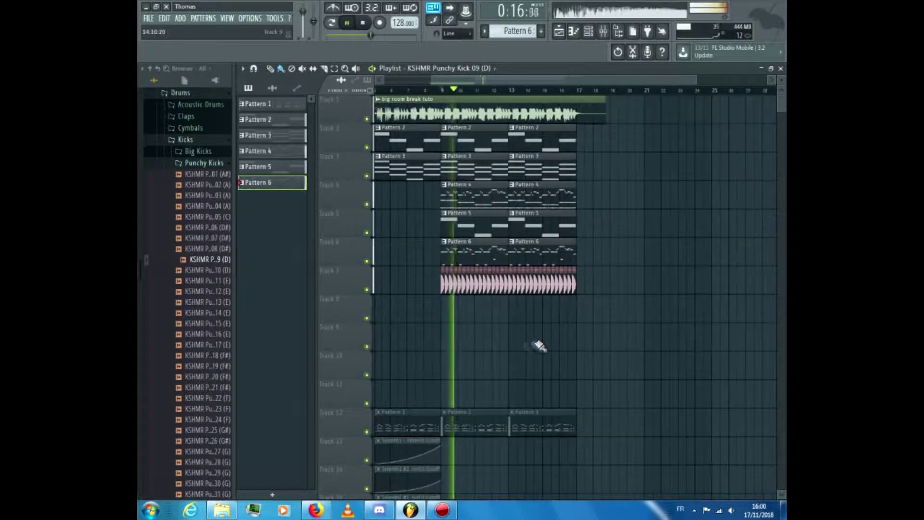
Step: Assign the punchy kick to mixer Insert 10 and lower that track's fader
{"action": "double_click", "coordinate": [533, 289]}
{"action": "key", "text": "F9"}
{"action": "left_click", "coordinate": [574, 211]}
{"action": "key", "text": "ctrl+l"}
{"action": "left_click_drag", "start_coordinate": [508, 372], "coordinate": [508, 394]}
Step: Load Fruity Parametric EQ 2 on the kick's Insert 10, slightly raise a lower and a higher band, and close the equalizer
{"action": "right_click", "coordinate": [501, 321]}
{"action": "left_click", "coordinate": [677, 259]}
{"action": "left_click", "coordinate": [568, 289]}
{"action": "left_click_drag", "start_coordinate": [481, 277], "coordinate": [504, 264]}
{"action": "left_click_drag", "start_coordinate": [390, 277], "coordinate": [372, 270]}
{"action": "left_click", "coordinate": [640, 195]}
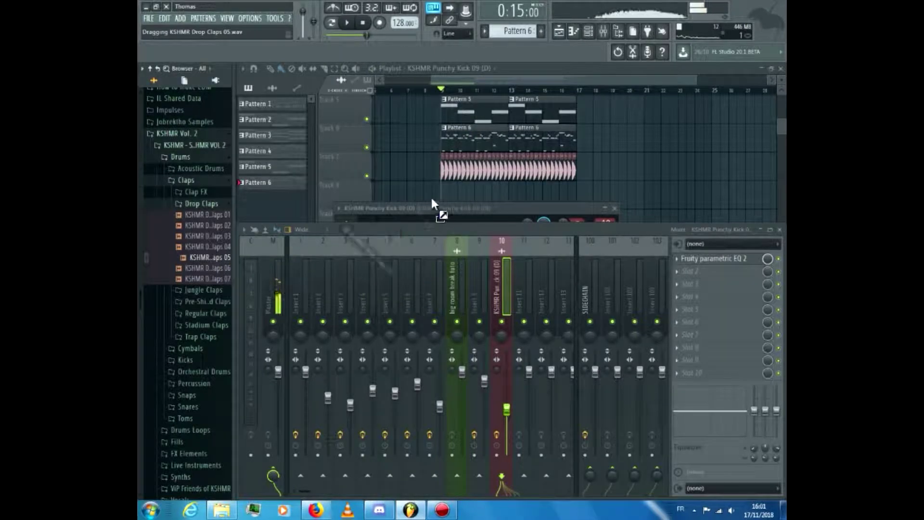
Step: Place KSHMR Drop Claps 05 on Track 8 across bars 9 to 16, assign it to Insert 11, and lower its fader
{"action": "left_click_drag", "start_coordinate": [438, 206], "coordinate": [443, 219]}
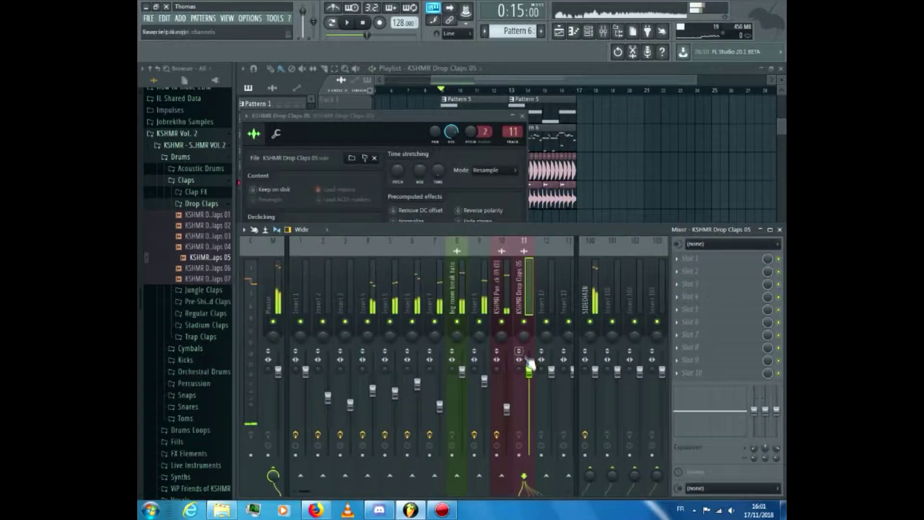
{"action": "key", "text": "space"}
{"action": "left_click_drag", "start_coordinate": [530, 370], "coordinate": [529, 391]}
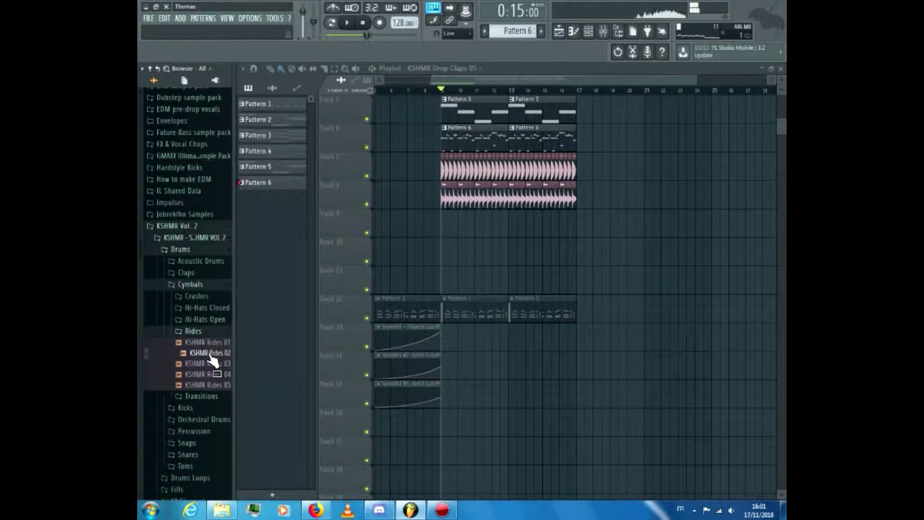
Step: Place KSHMR Rides 02 on Track 9, repeat it across bars 9 to 16, and play the arrangement to check it
{"action": "left_click_drag", "start_coordinate": [210, 356], "coordinate": [446, 224]}
{"action": "scroll", "coordinate": [440, 224], "scroll_direction": "up", "scroll_amount": 3}
{"action": "scroll", "coordinate": [463, 229], "scroll_direction": "up", "scroll_amount": 3}
{"action": "mouse_move", "coordinate": [529, 225]}
{"action": "left_mouse_down"}
{"action": "mouse_move", "coordinate": [465, 227]}
{"action": "mouse_move", "coordinate": [684, 232]}
{"action": "left_mouse_up"}
{"action": "key", "text": "space"}
{"action": "left_click_drag", "start_coordinate": [413, 231], "coordinate": [639, 232]}
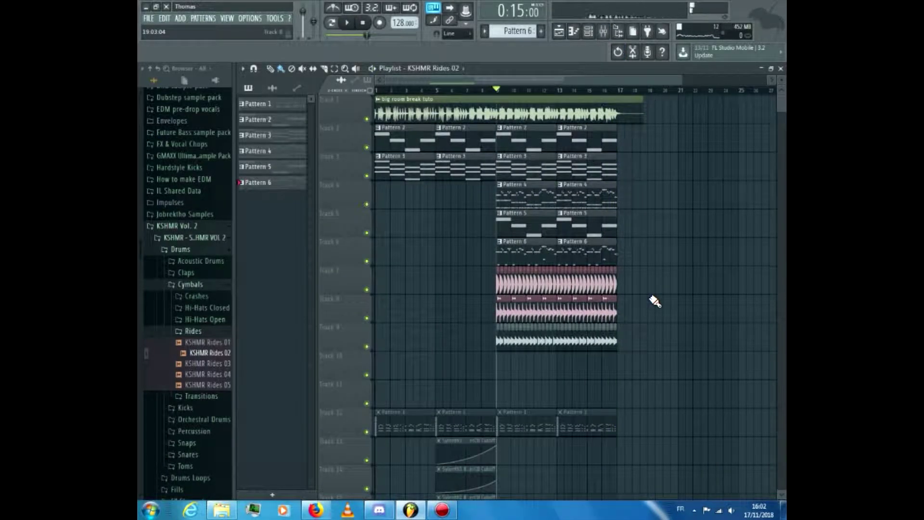
{"action": "key", "text": "space"}
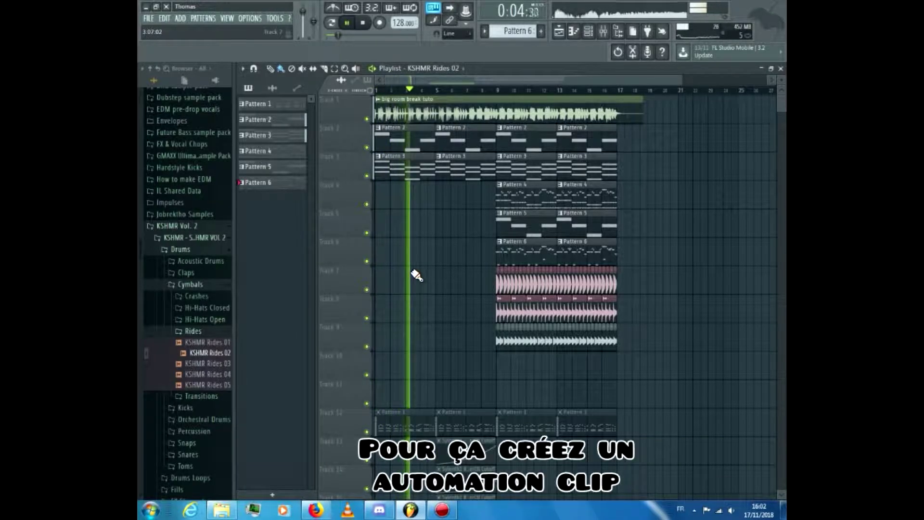
{"action": "key", "text": "space"}
Step: Select bars 1 to 16 and create an automation clip for Kickstart's mix level on the SIDECHAIN mixer track
{"action": "left_click_drag", "start_coordinate": [376, 90], "coordinate": [617, 93]}
{"action": "left_click", "coordinate": [603, 33]}
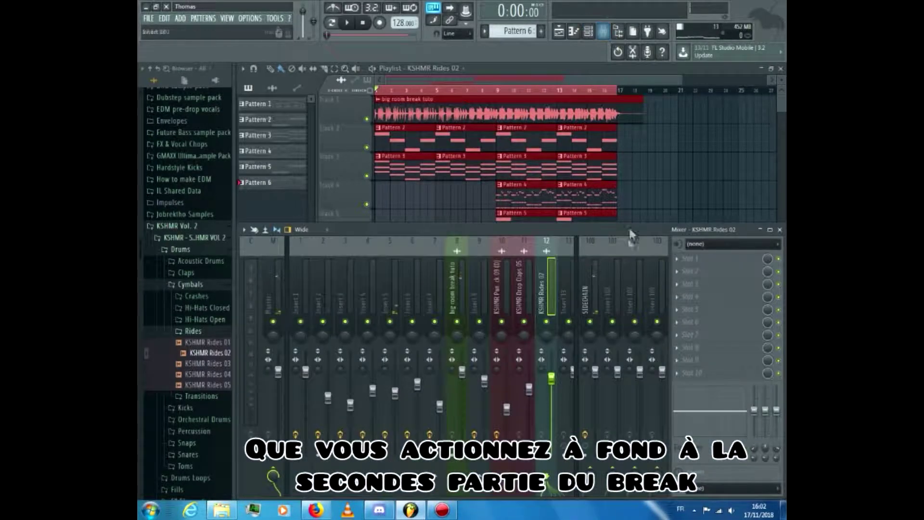
{"action": "key", "text": "space"}
{"action": "left_click", "coordinate": [589, 313]}
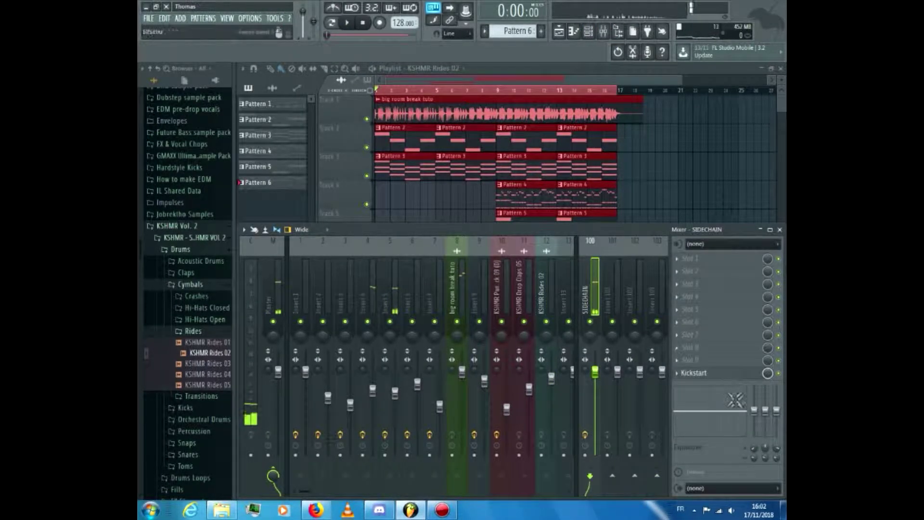
{"action": "right_click", "coordinate": [768, 375]}
{"action": "left_click", "coordinate": [753, 422]}
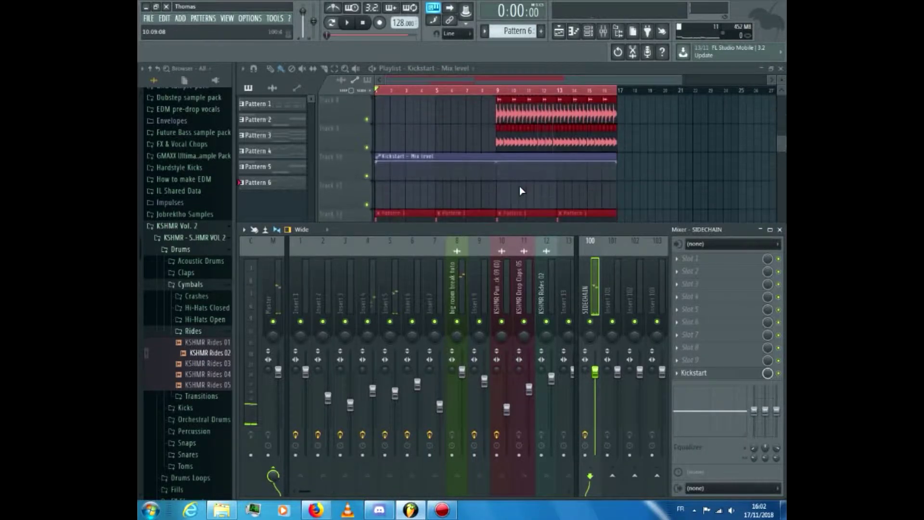
Step: Shape the Kickstart mix level automation to stay at minimum until bar 9 and jump abruptly to a high level there
{"action": "key", "text": "F9"}
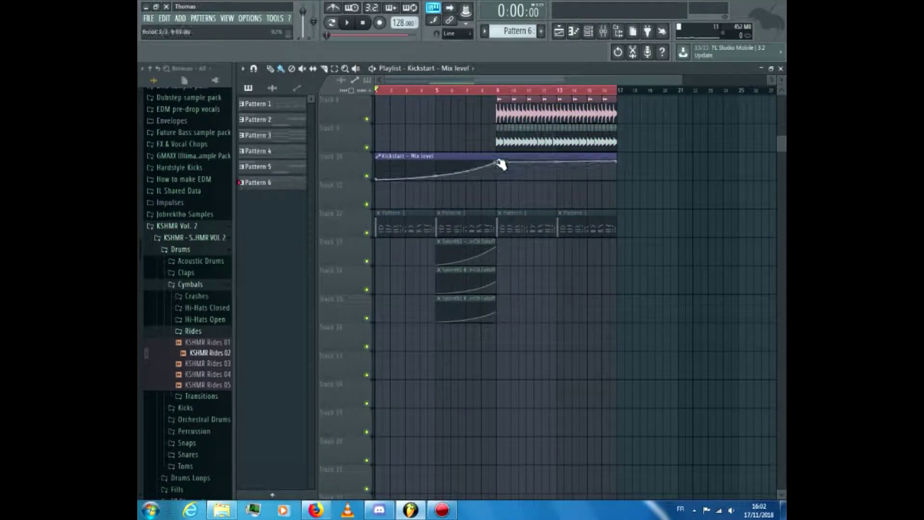
{"action": "right_click", "coordinate": [497, 165]}
{"action": "left_click", "coordinate": [512, 207]}
{"action": "key", "text": "space"}
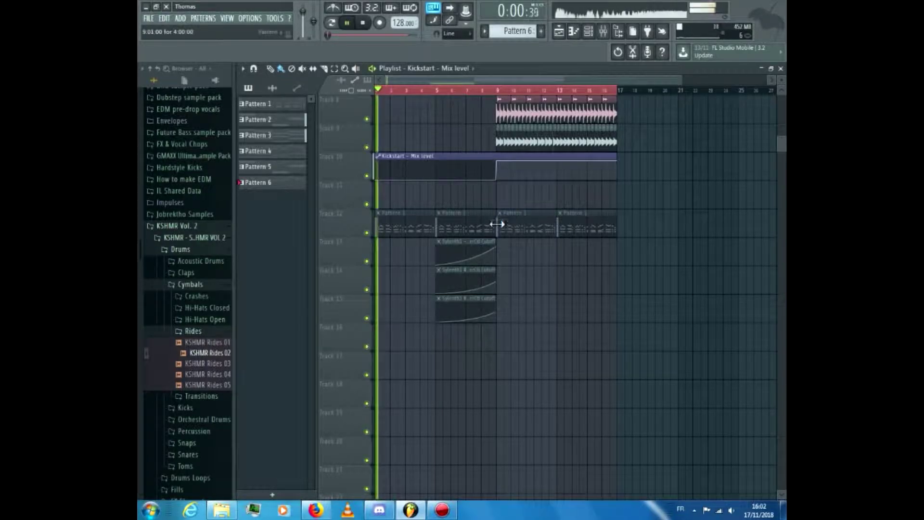
{"action": "scroll", "coordinate": [495, 226], "scroll_direction": "up", "scroll_amount": 6}
{"action": "scroll", "coordinate": [459, 241], "scroll_direction": "up", "scroll_amount": 1}
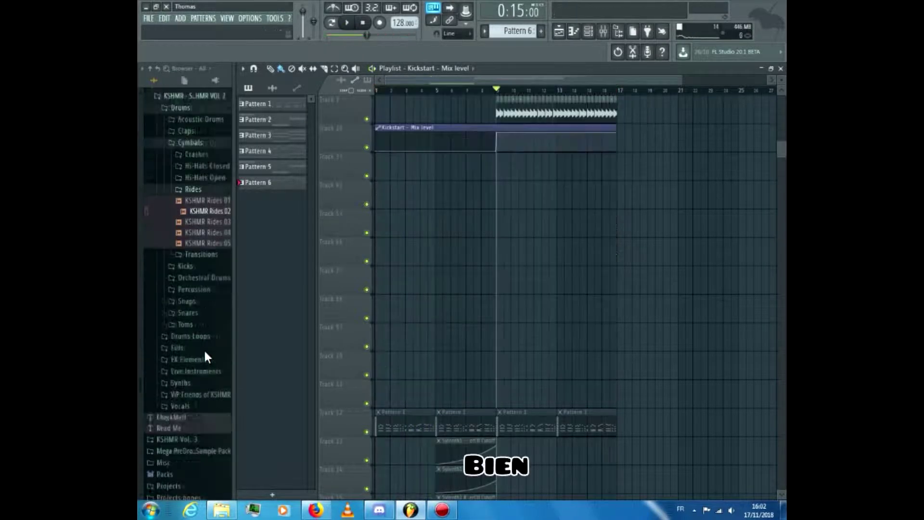
Step: Place KSHMR Impact 03 on Track 11 and KSHMR Exhaust 01 on Track 12, both starting at bar 1
{"action": "scroll", "coordinate": [205, 337], "scroll_direction": "down", "scroll_amount": 3}
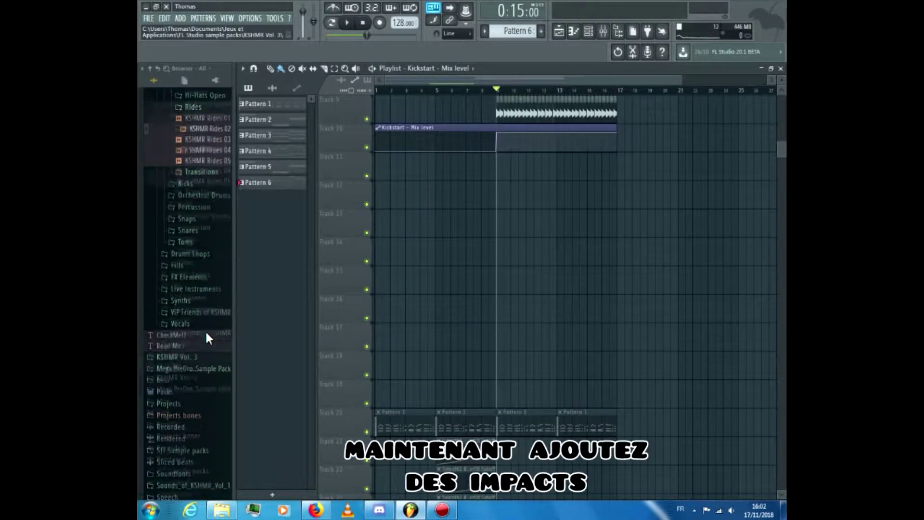
{"action": "scroll", "coordinate": [204, 342], "scroll_direction": "up", "scroll_amount": 3}
{"action": "left_click", "coordinate": [198, 374]}
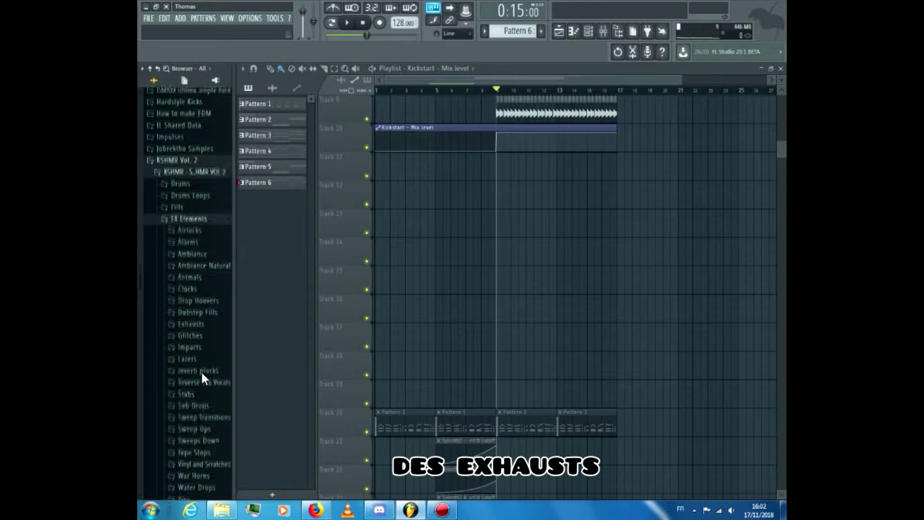
{"action": "left_click", "coordinate": [208, 278]}
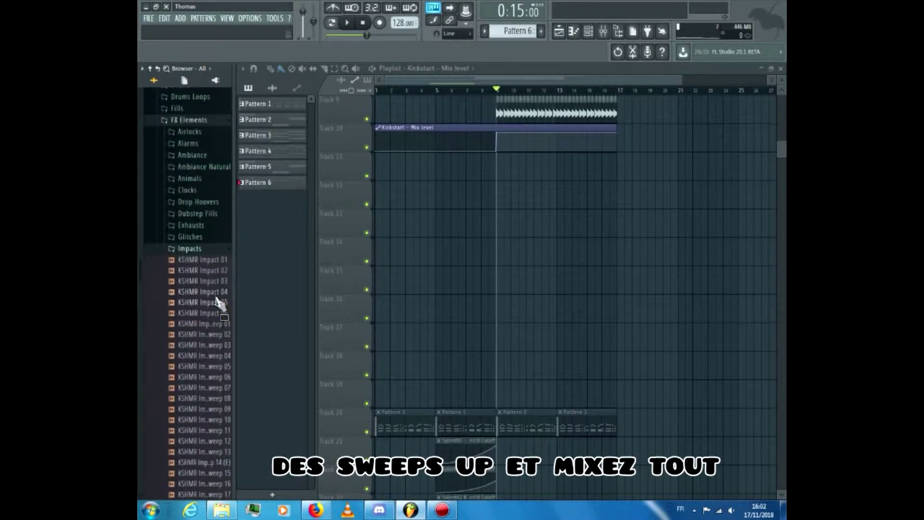
{"action": "left_click", "coordinate": [205, 281]}
{"action": "left_click_drag", "start_coordinate": [302, 274], "coordinate": [382, 161]}
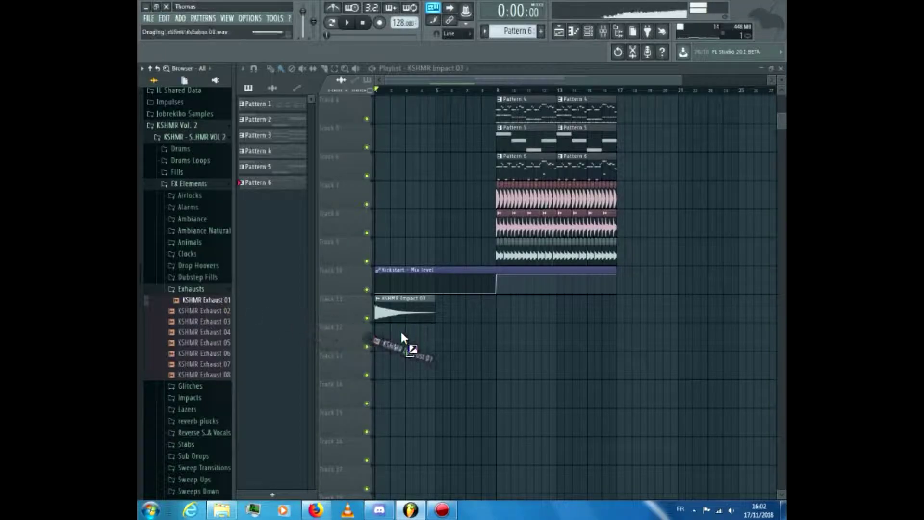
{"action": "left_click_drag", "start_coordinate": [402, 335], "coordinate": [380, 337]}
{"action": "key", "text": "space"}
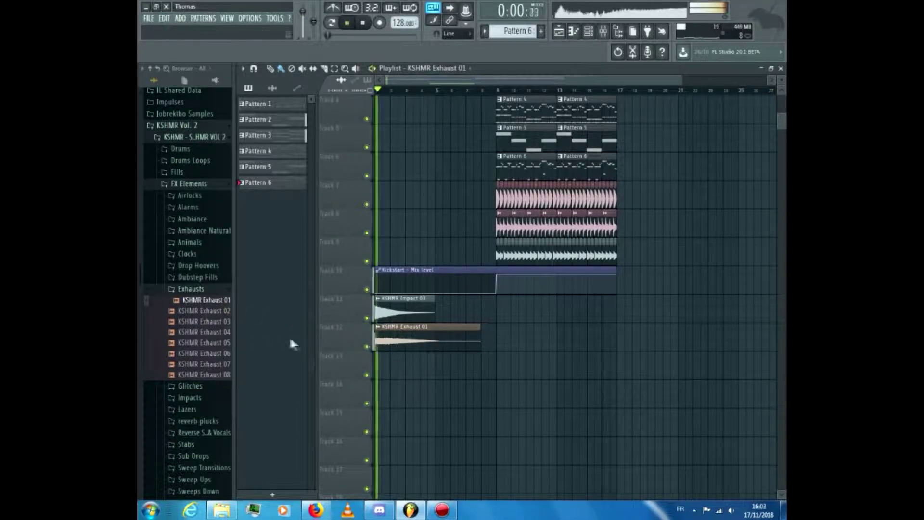
Step: Assign Impact 03 to mixer Insert 13 and Exhaust 01 to Insert 14, and lower both faders
{"action": "double_click", "coordinate": [395, 317]}
{"action": "key", "text": "space"}
{"action": "left_click", "coordinate": [603, 31]}
{"action": "left_click", "coordinate": [603, 31]}
{"action": "left_click", "coordinate": [561, 155]}
{"action": "double_click", "coordinate": [399, 340]}
{"action": "key", "text": "ctrl+l"}
{"action": "key", "text": "space"}
{"action": "left_click_drag", "start_coordinate": [545, 385], "coordinate": [568, 376]}
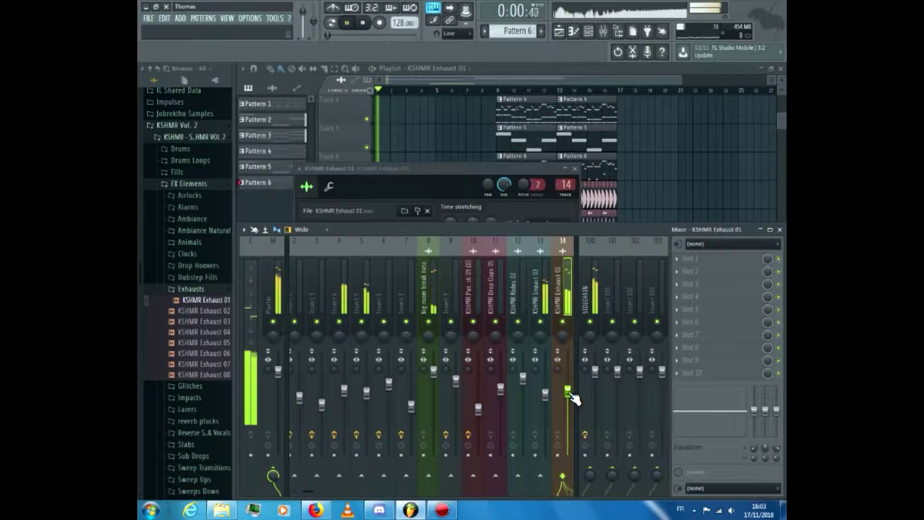
{"action": "left_click", "coordinate": [582, 66]}
{"action": "key", "text": "space"}
Step: Place KSHMR Exhaust 05 on Track 13 at bar 5, assign it to Insert 15, and lower its fader during playback
{"action": "left_click_drag", "start_coordinate": [202, 342], "coordinate": [470, 367]}
{"action": "double_click", "coordinate": [469, 368]}
{"action": "key", "text": "ctrl+l"}
{"action": "key", "text": "space"}
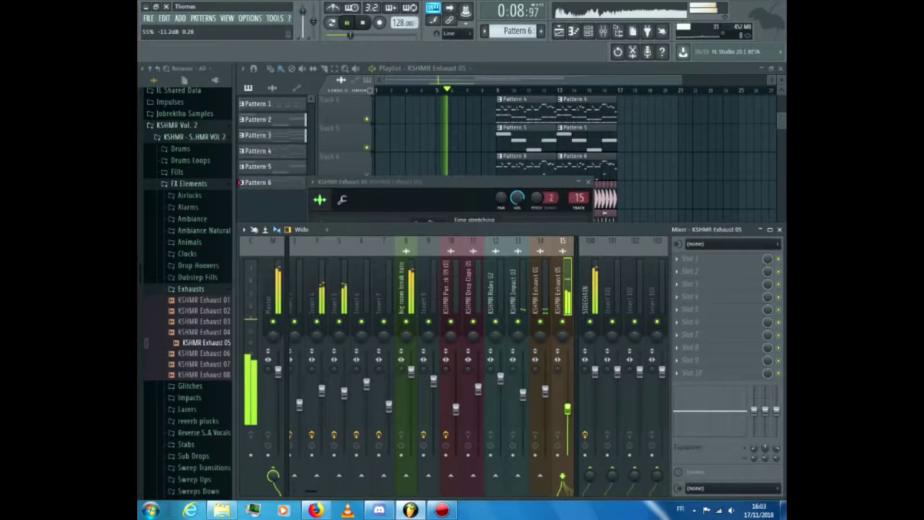
Step: Place KSHMR Long Sweep 01 on Track 14 at bar 1, assign it to Insert 16, and check it in playback
{"action": "left_click_drag", "start_coordinate": [212, 249], "coordinate": [216, 253]}
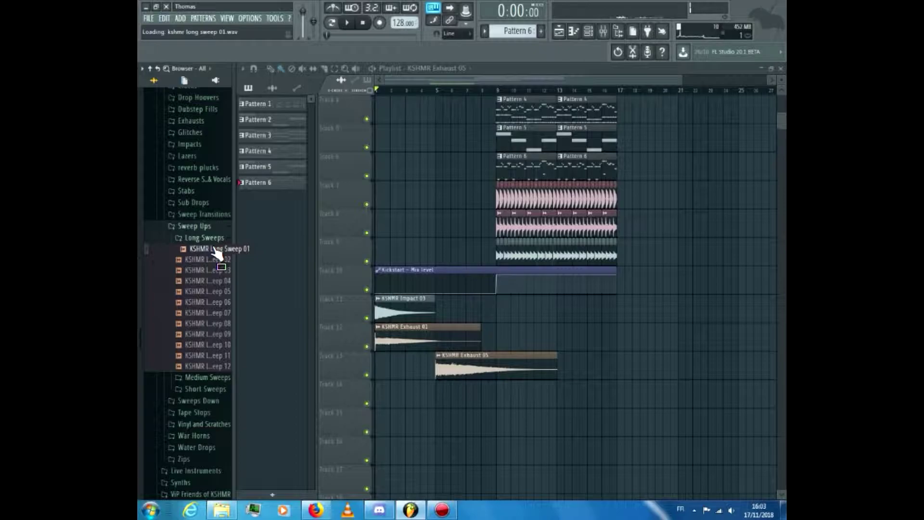
{"action": "left_click_drag", "start_coordinate": [404, 403], "coordinate": [404, 404]}
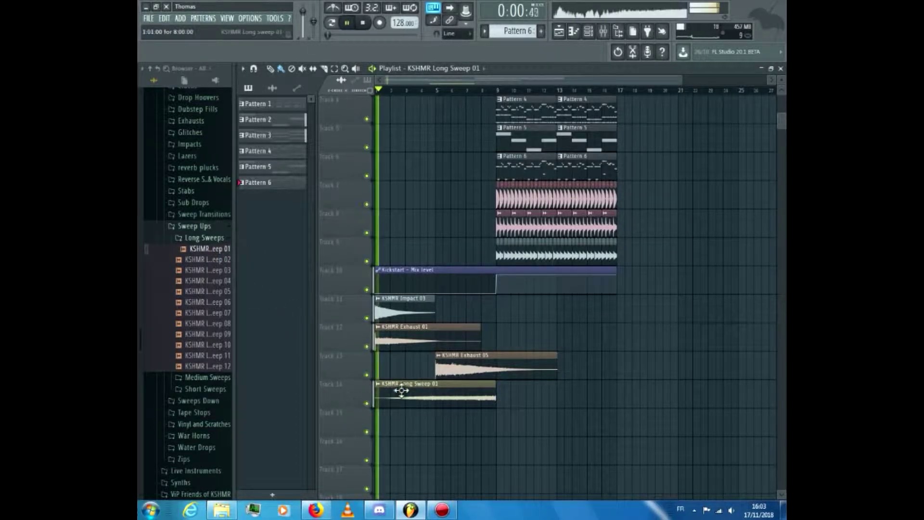
{"action": "double_click", "coordinate": [382, 391]}
{"action": "key", "text": "ctrl+l"}
{"action": "key", "text": "space"}
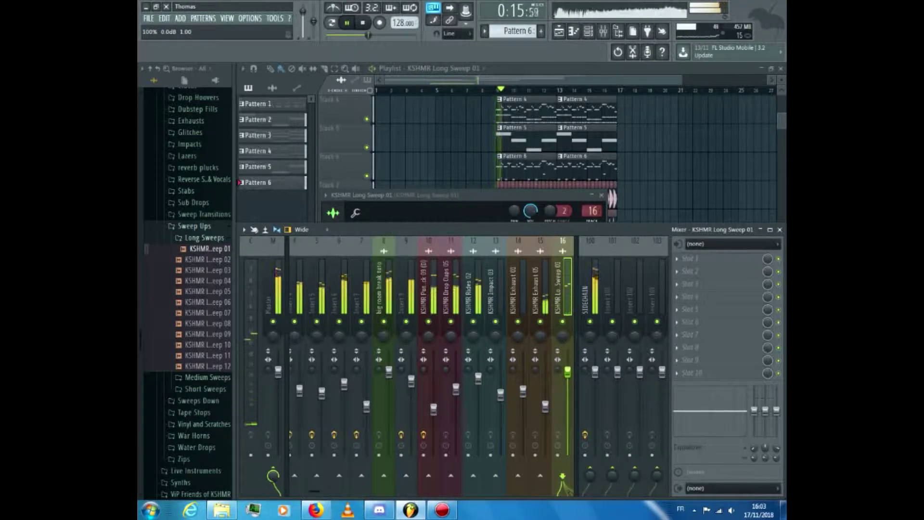
{"action": "key", "text": "F9"}
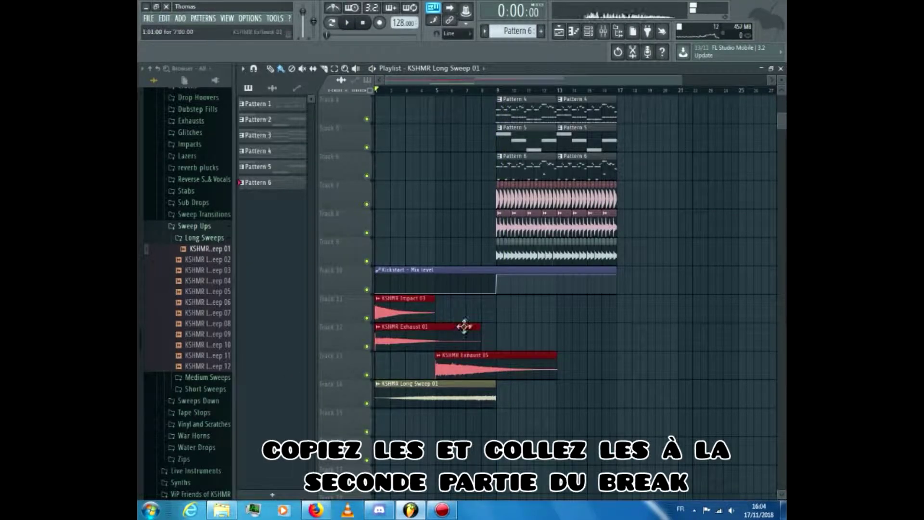
Step: Duplicate the FX clips into the second half: Impact 03, Exhaust 01 and Long Sweep 01 at bar 9, Exhaust 05 at bar 13
{"action": "left_click_drag", "start_coordinate": [471, 308], "coordinate": [367, 364]}
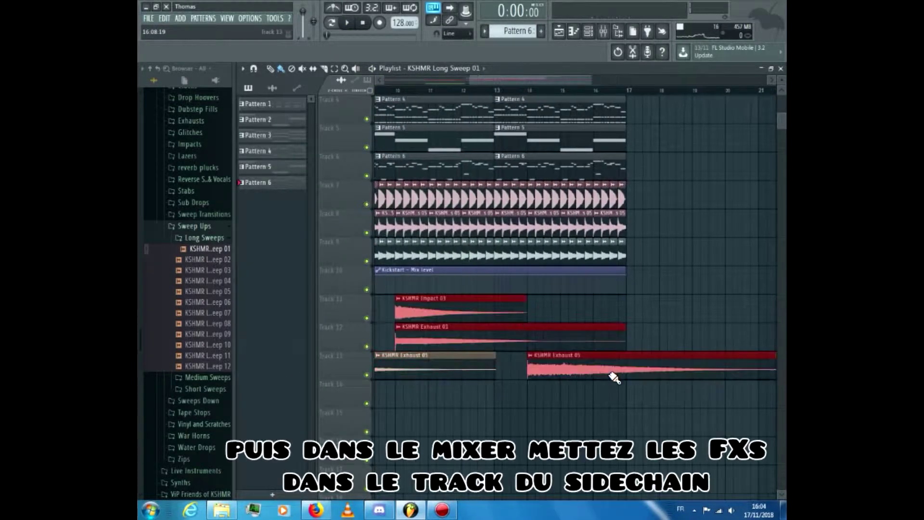
{"action": "scroll", "coordinate": [532, 326], "scroll_direction": "up", "scroll_amount": 2}
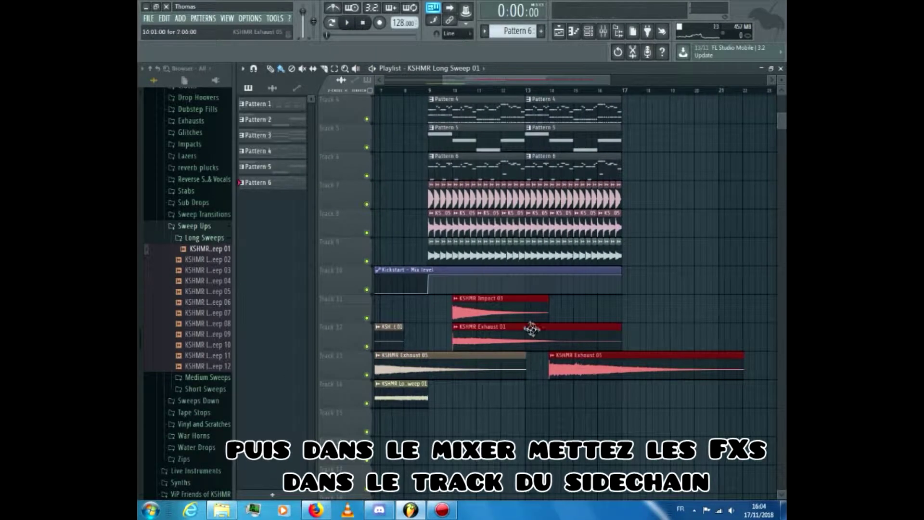
{"action": "key", "text": "ctrl+d"}
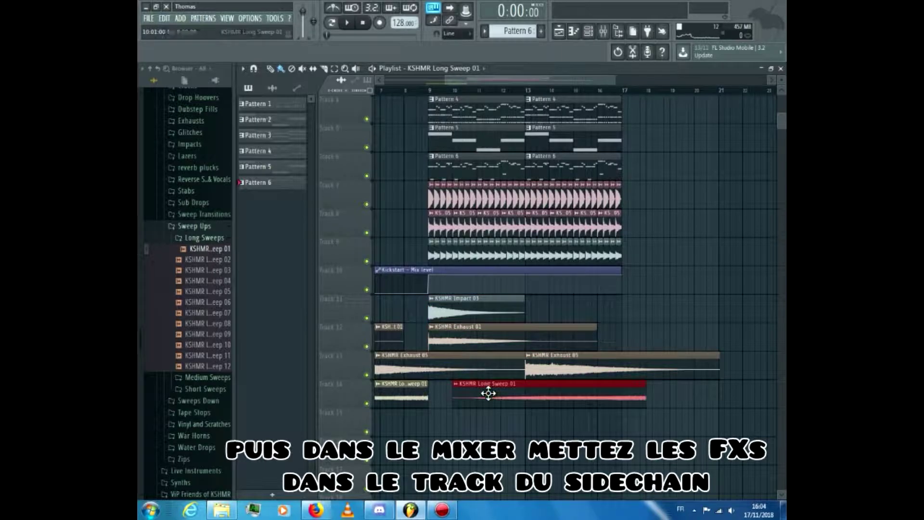
{"action": "key", "text": "ctrl+d"}
{"action": "scroll", "coordinate": [501, 419], "scroll_direction": "down", "scroll_amount": 2}
{"action": "scroll", "coordinate": [509, 436], "scroll_direction": "up", "scroll_amount": 3}
{"action": "scroll", "coordinate": [510, 434], "scroll_direction": "down", "scroll_amount": 4}
{"action": "scroll", "coordinate": [544, 391], "scroll_direction": "up", "scroll_amount": 3}
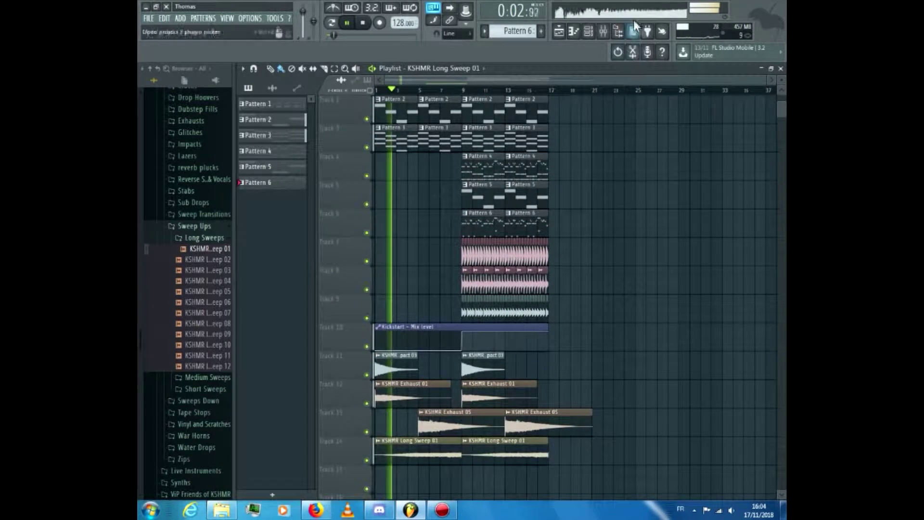
Step: Route the four FX mixer tracks, Impact 03 through Long Sweep 01, only to the SIDECHAIN track and close the mixer
{"action": "left_click", "coordinate": [603, 32]}
{"action": "left_click_drag", "start_coordinate": [497, 280], "coordinate": [566, 287]}
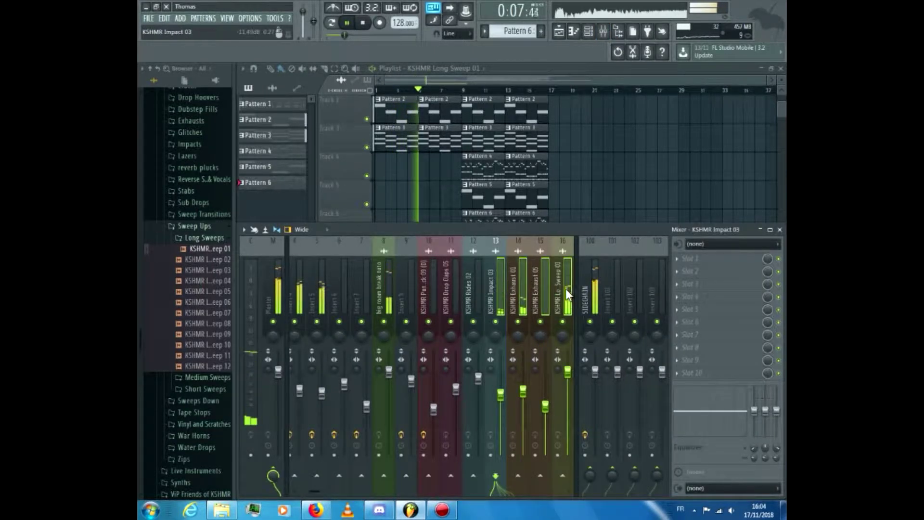
{"action": "right_click", "coordinate": [590, 476]}
{"action": "left_click", "coordinate": [598, 453]}
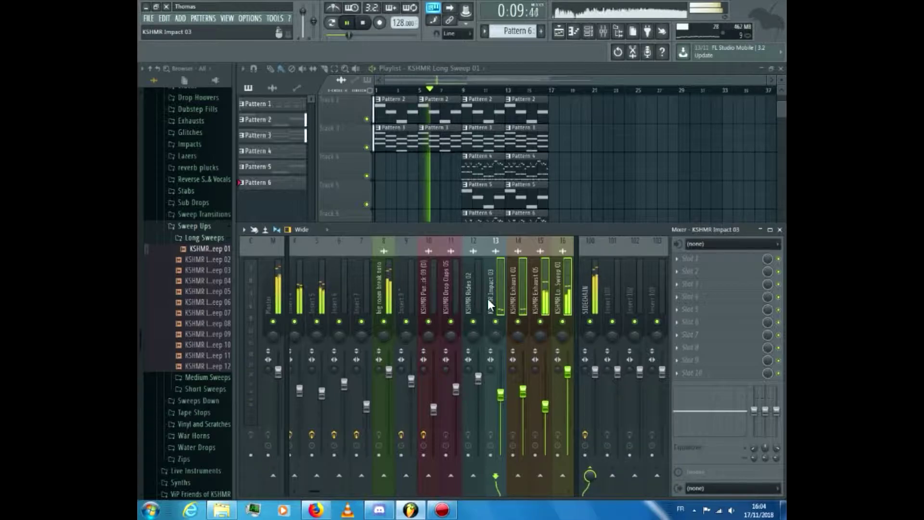
{"action": "left_click", "coordinate": [466, 294]}
{"action": "right_click", "coordinate": [648, 178]}
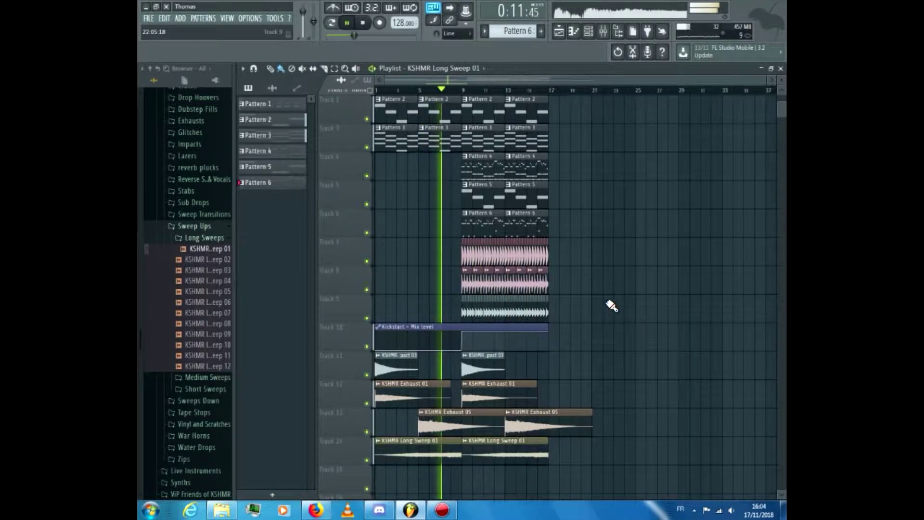
Step: Load Edison below Fruity Reeverb 2 on the big room break tuto mixer track and arm it to record on input
{"action": "scroll", "coordinate": [612, 306], "scroll_direction": "down", "scroll_amount": 4}
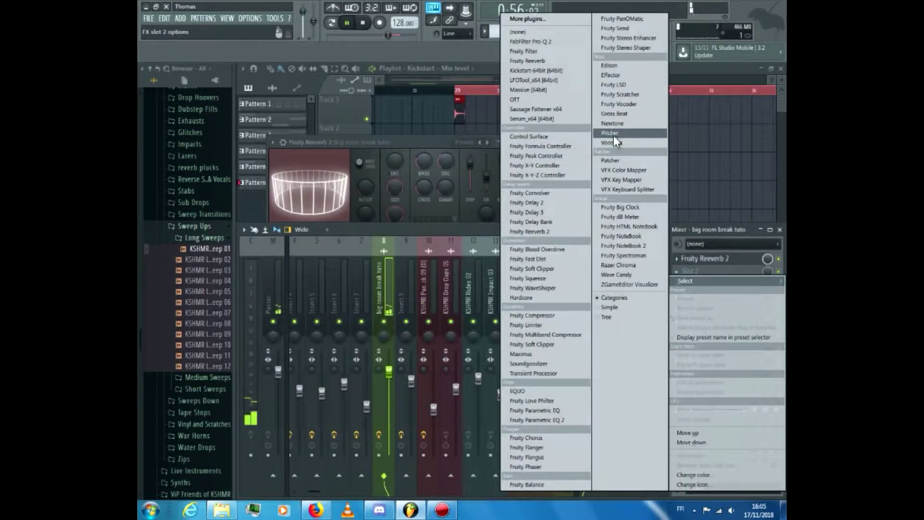
{"action": "left_click", "coordinate": [624, 66]}
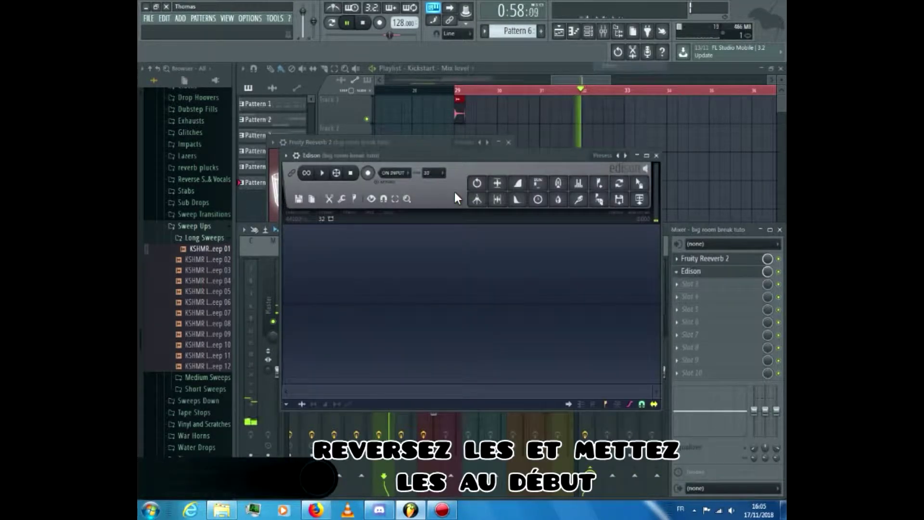
{"action": "left_click", "coordinate": [369, 173]}
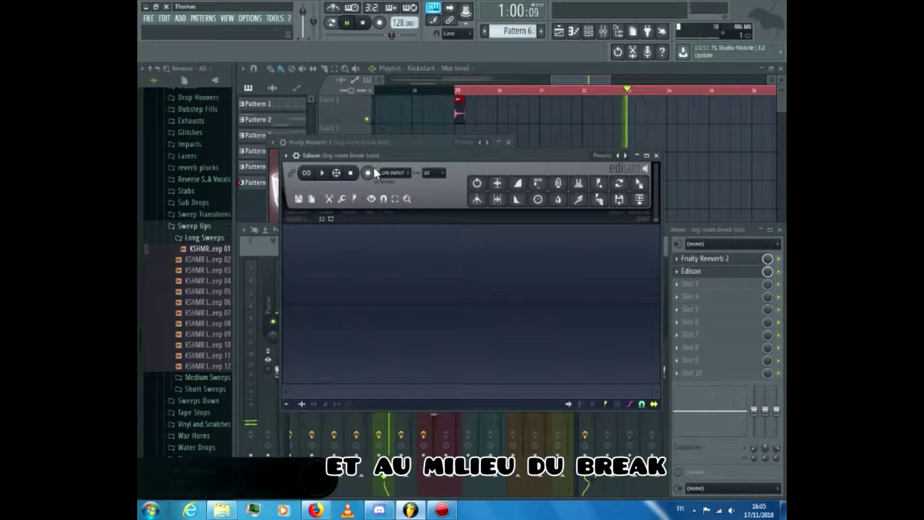